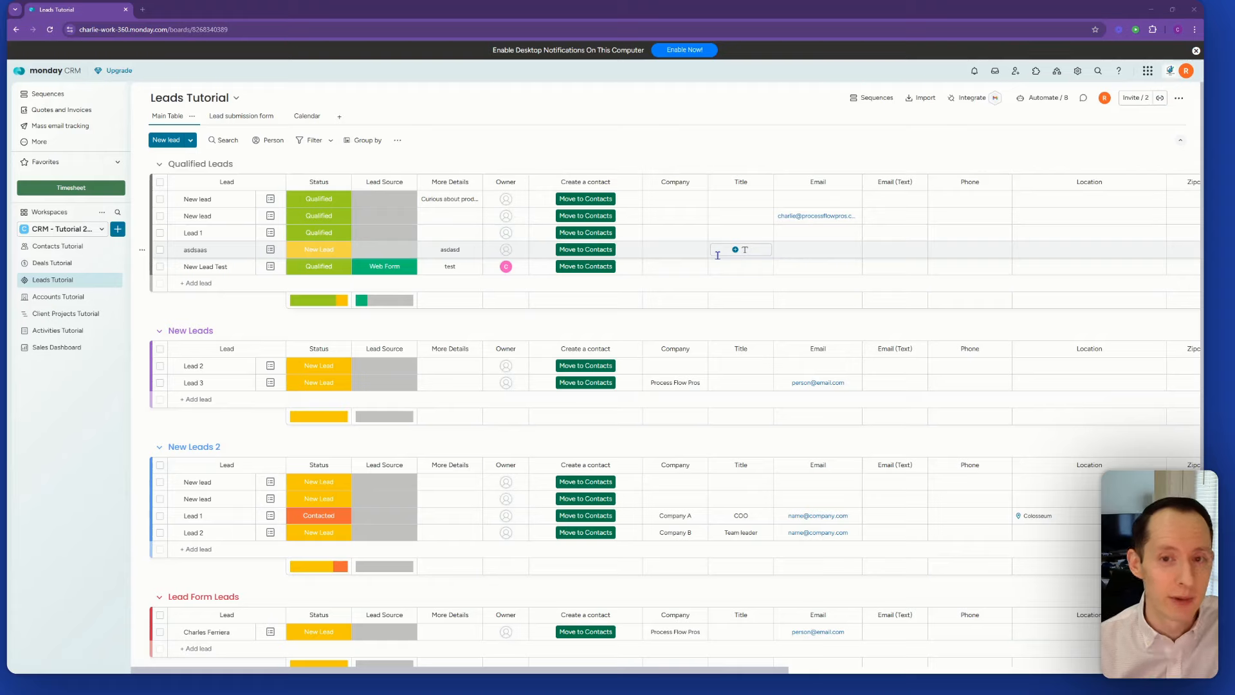
Step: Create a new sequence named "Test Sequence 2" connected to the Leads Tutorial board
left_click(74, 95)
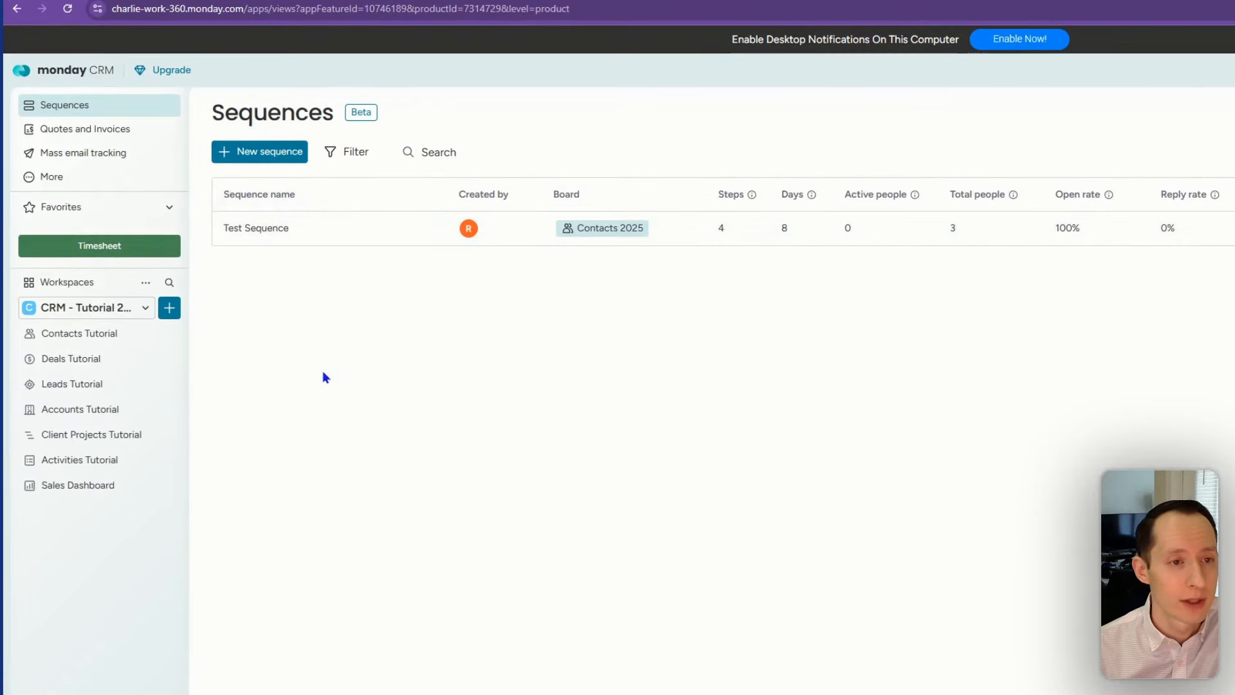
left_click(275, 166)
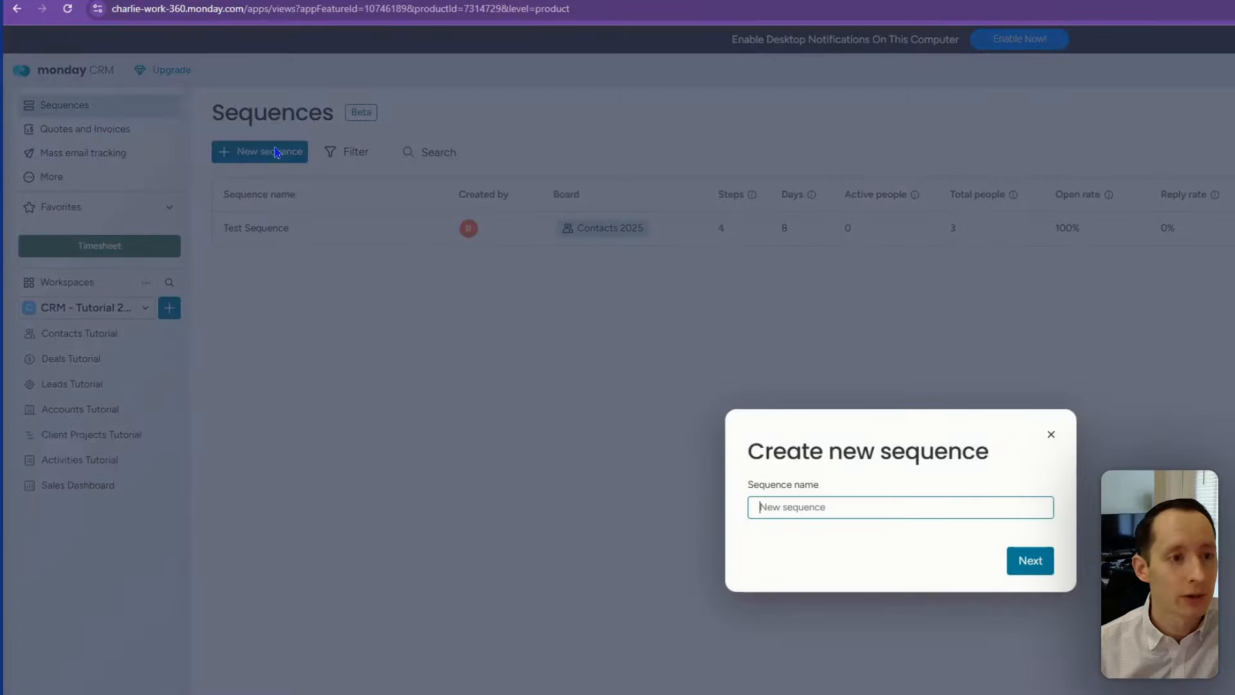
type("Te")
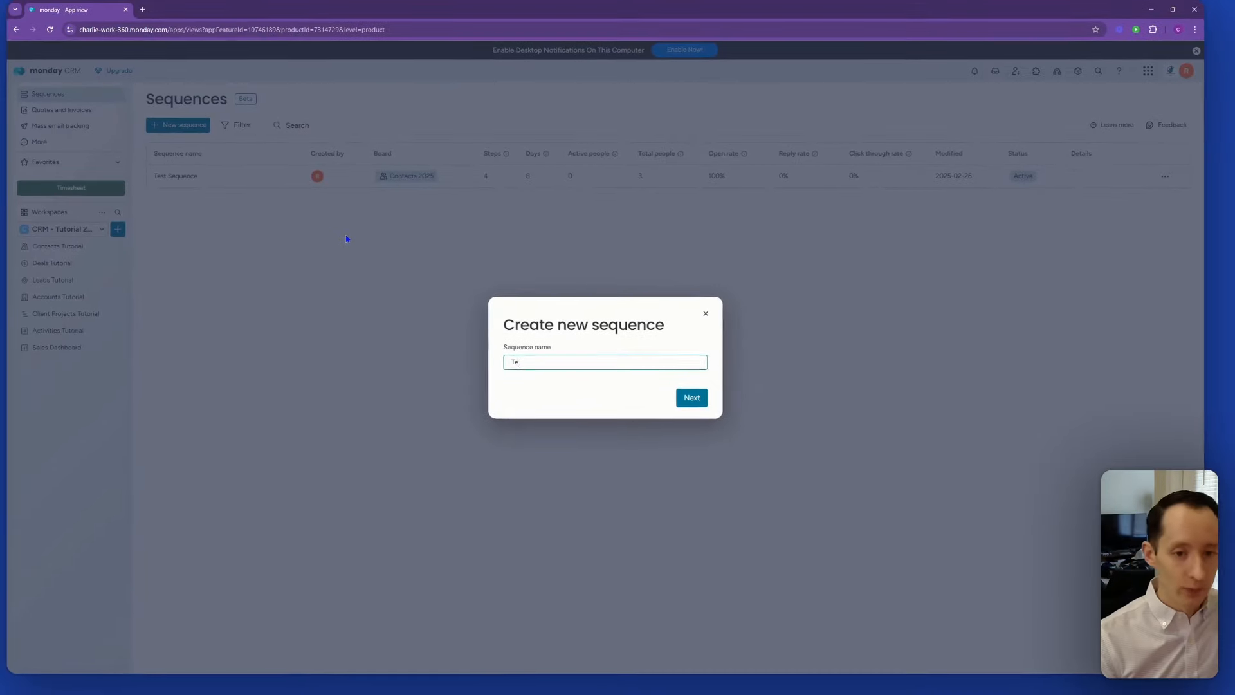
type("st Sequence 2")
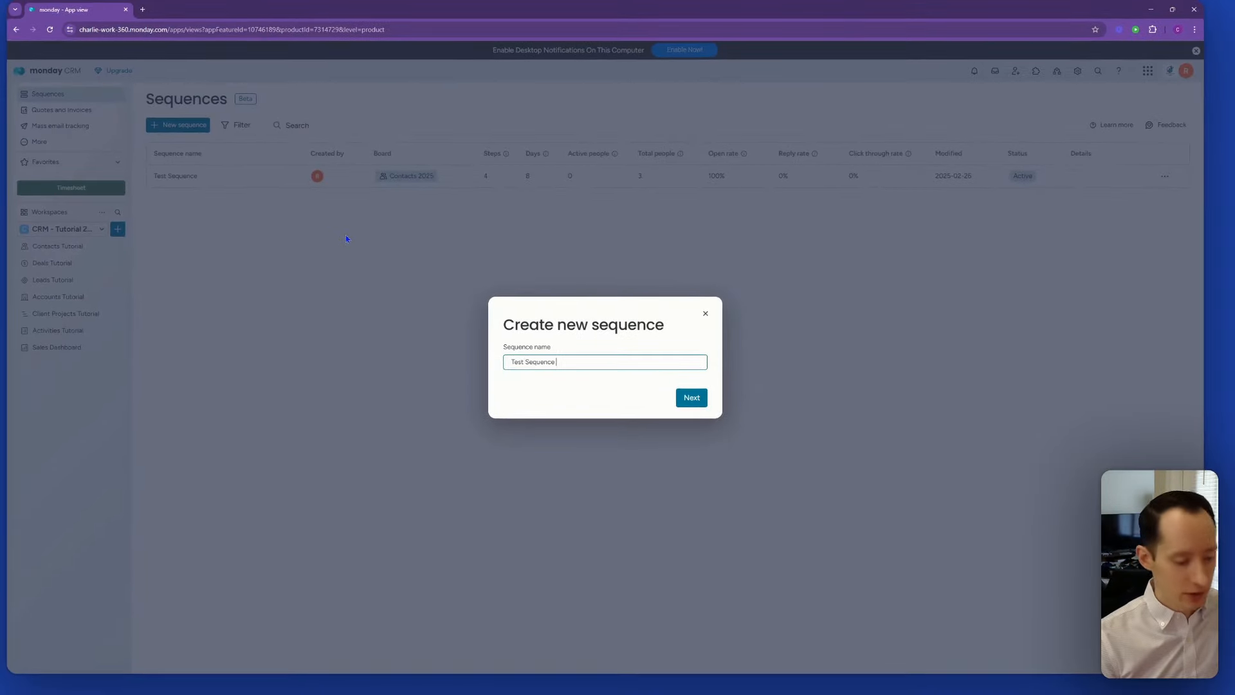
left_click(692, 399)
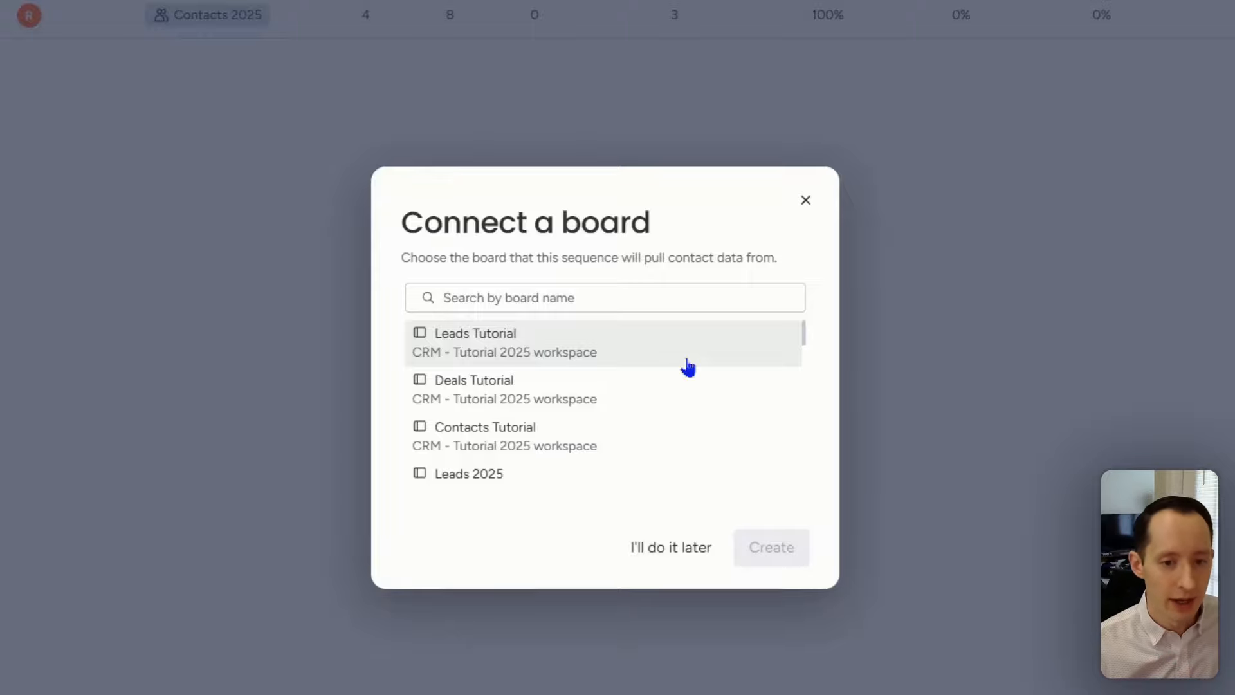
left_click(687, 365)
left_click(771, 547)
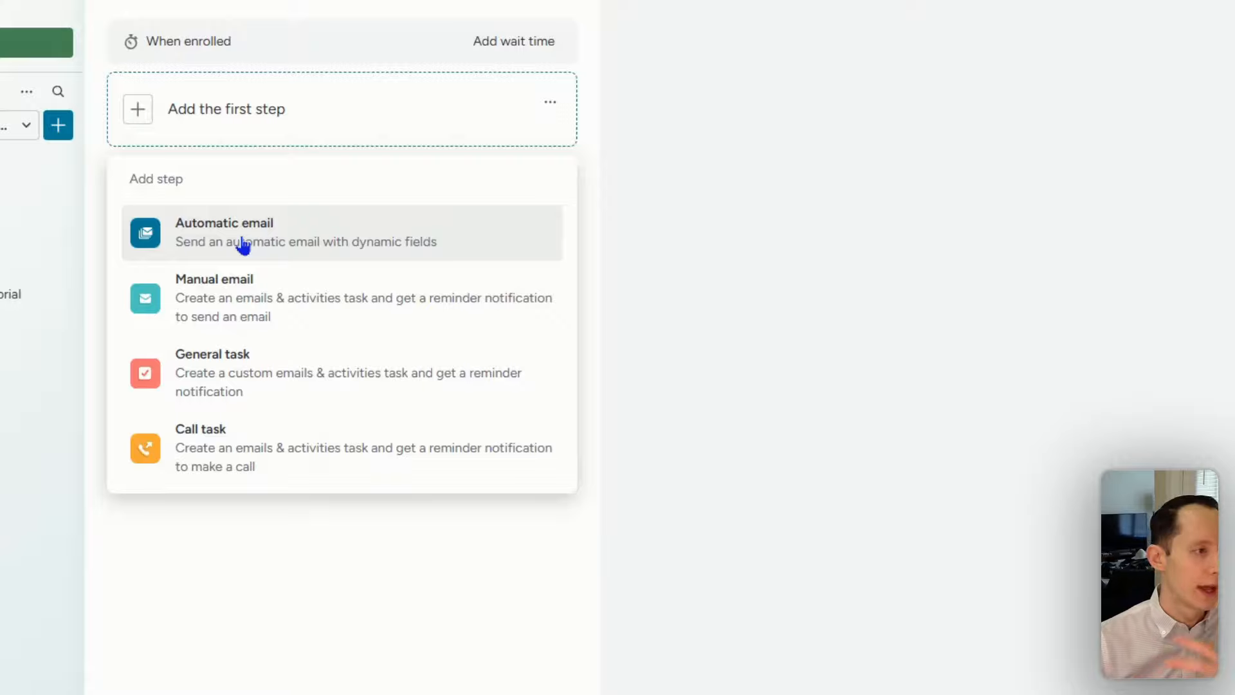
Step: Add an automatic email as the sequence's first step and schedule it for day 2
left_click(243, 244)
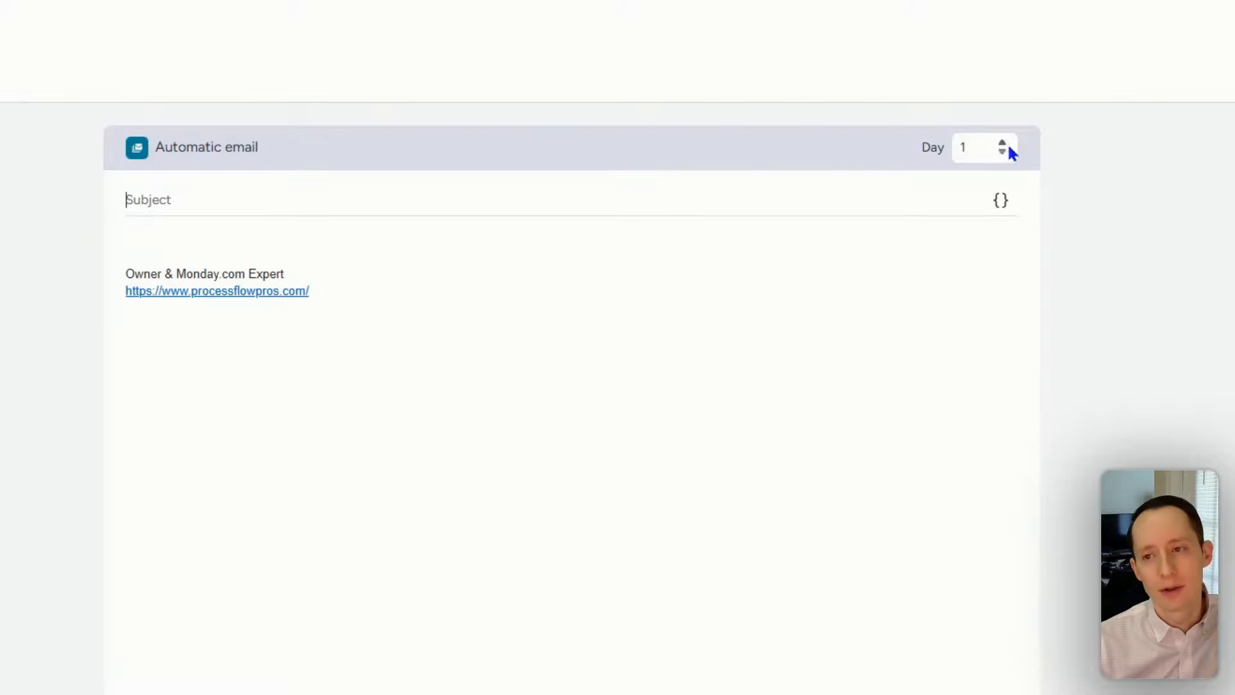
left_click(1006, 144)
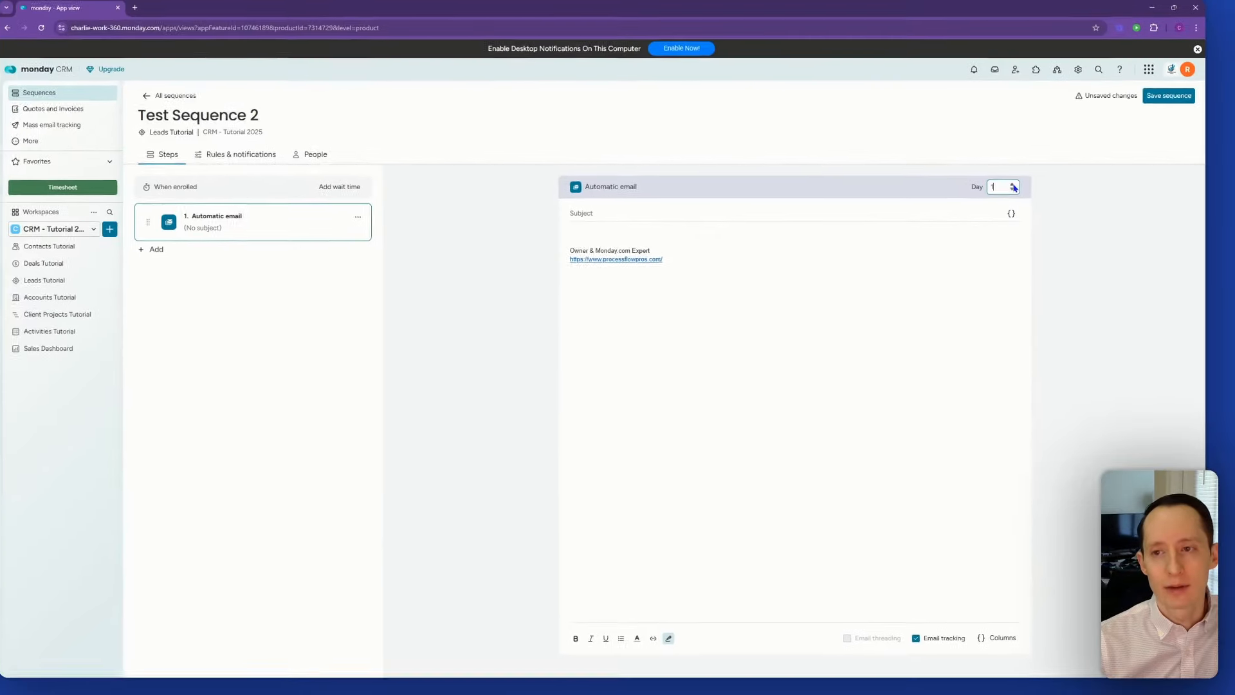
type("2")
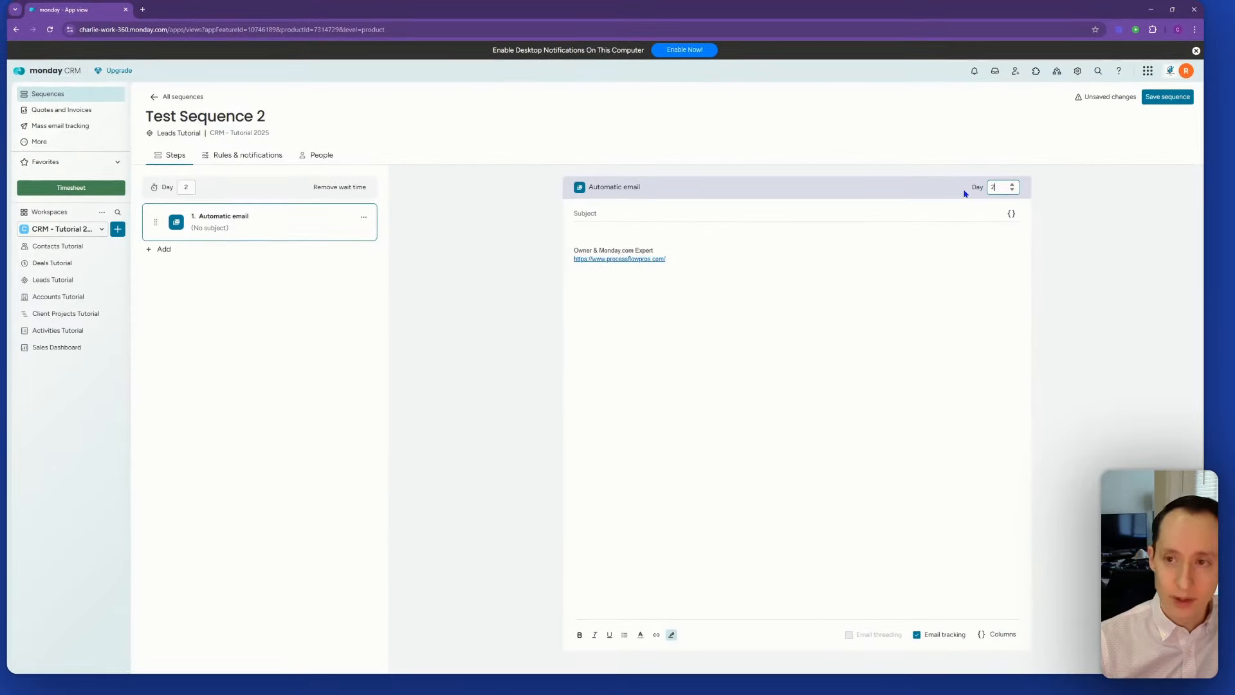
left_click(1059, 242)
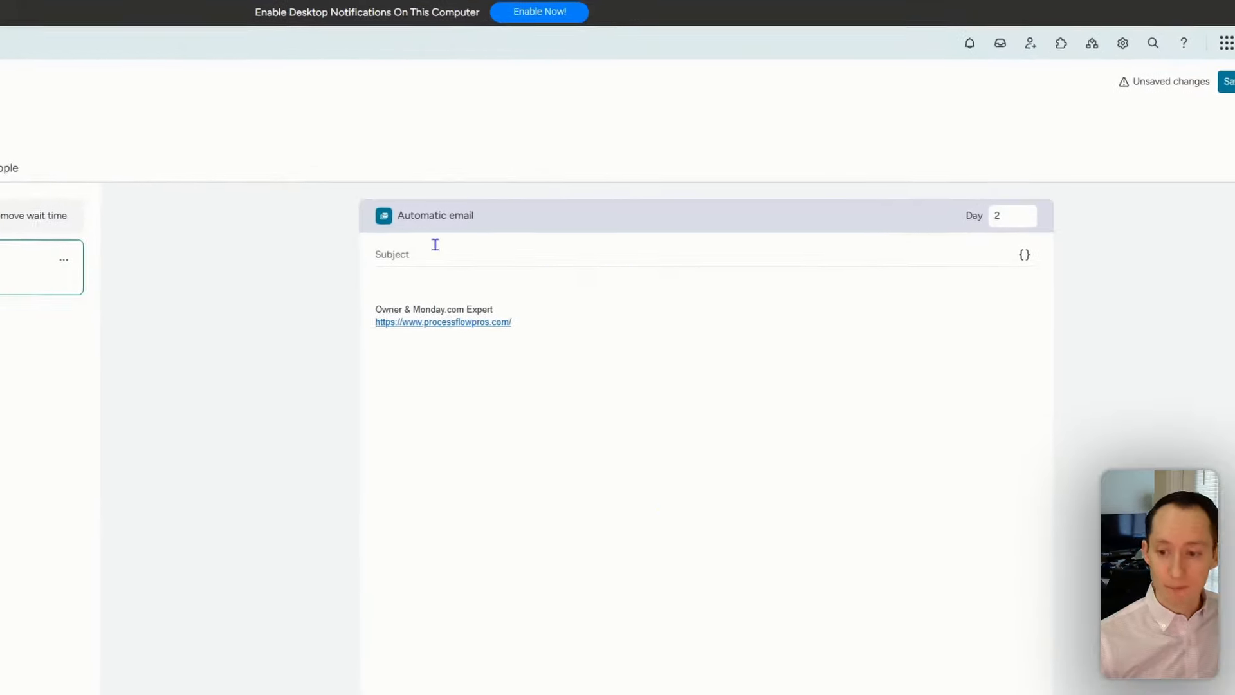
Step: Set the automatic email's subject to the Item Name field followed by "just checking"
left_click(1024, 255)
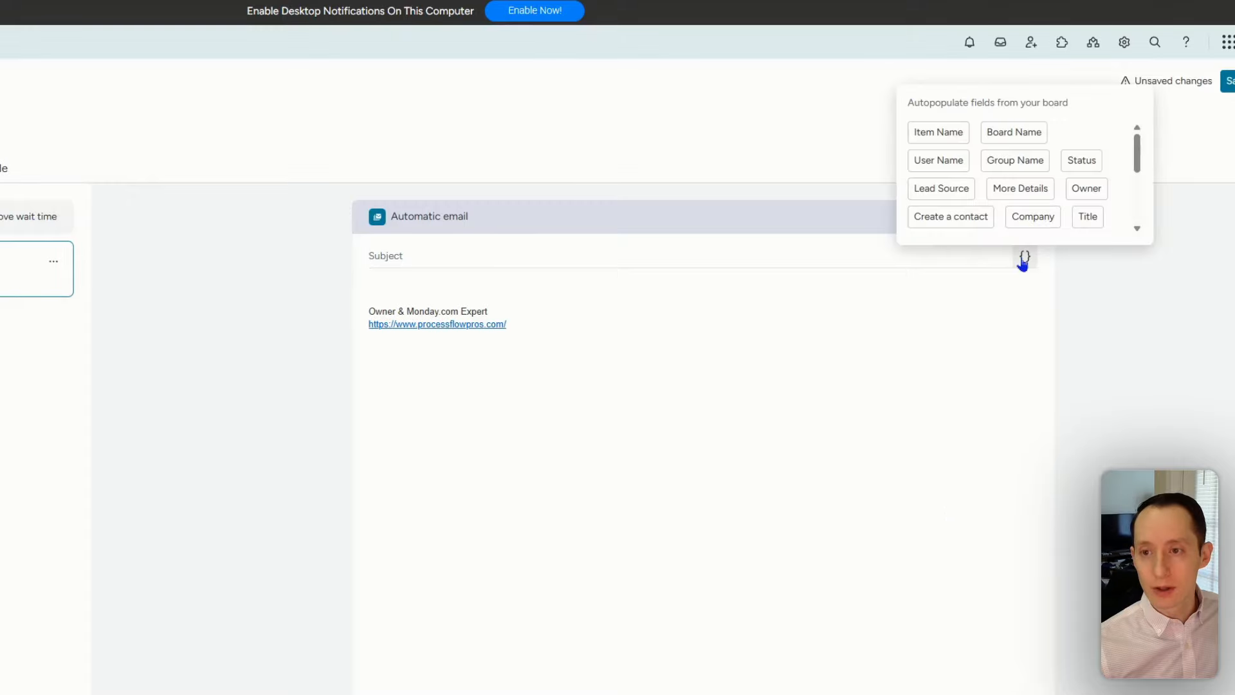
left_click(958, 133)
left_click(627, 248)
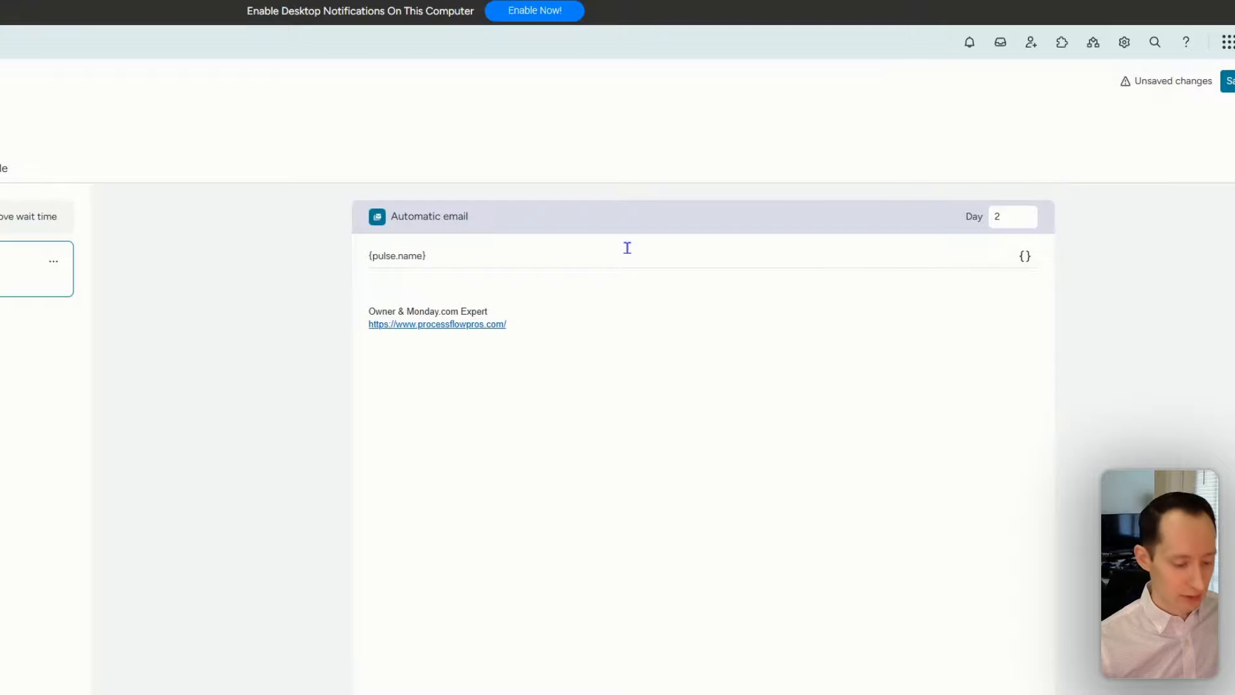
type("just checking")
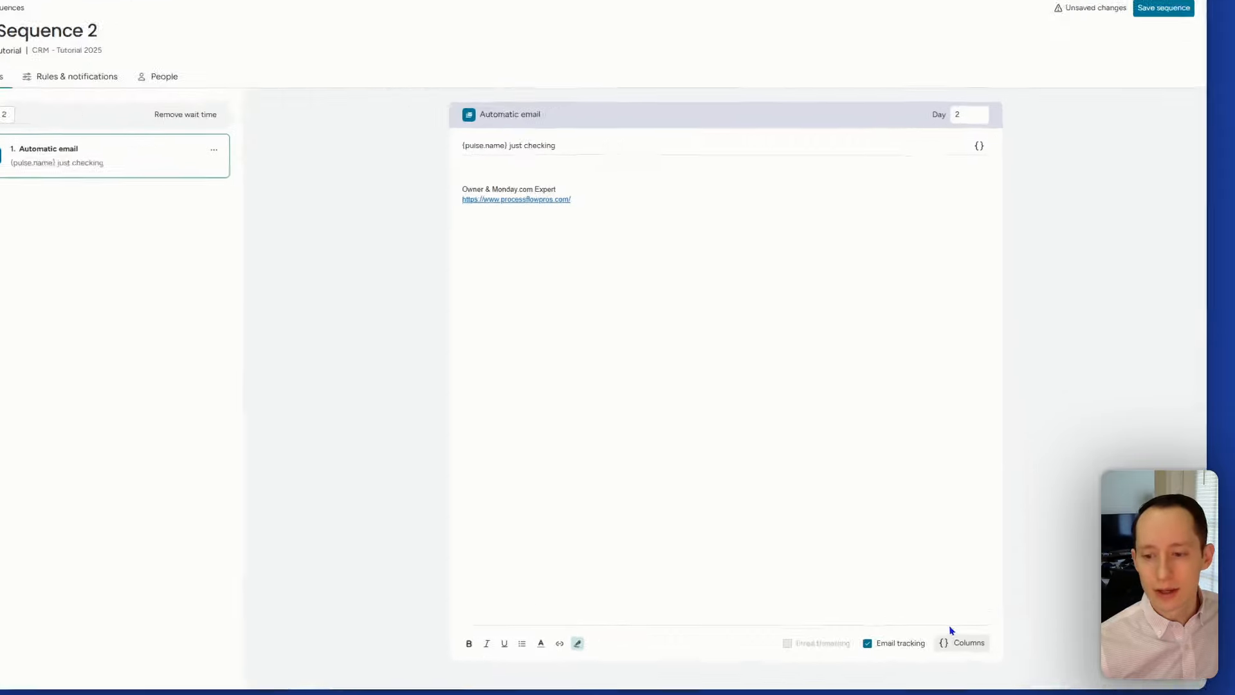
Step: Begin the email body with the greeting "Hello", the Item Name field and a comma, followed by a blank line
left_click(913, 652)
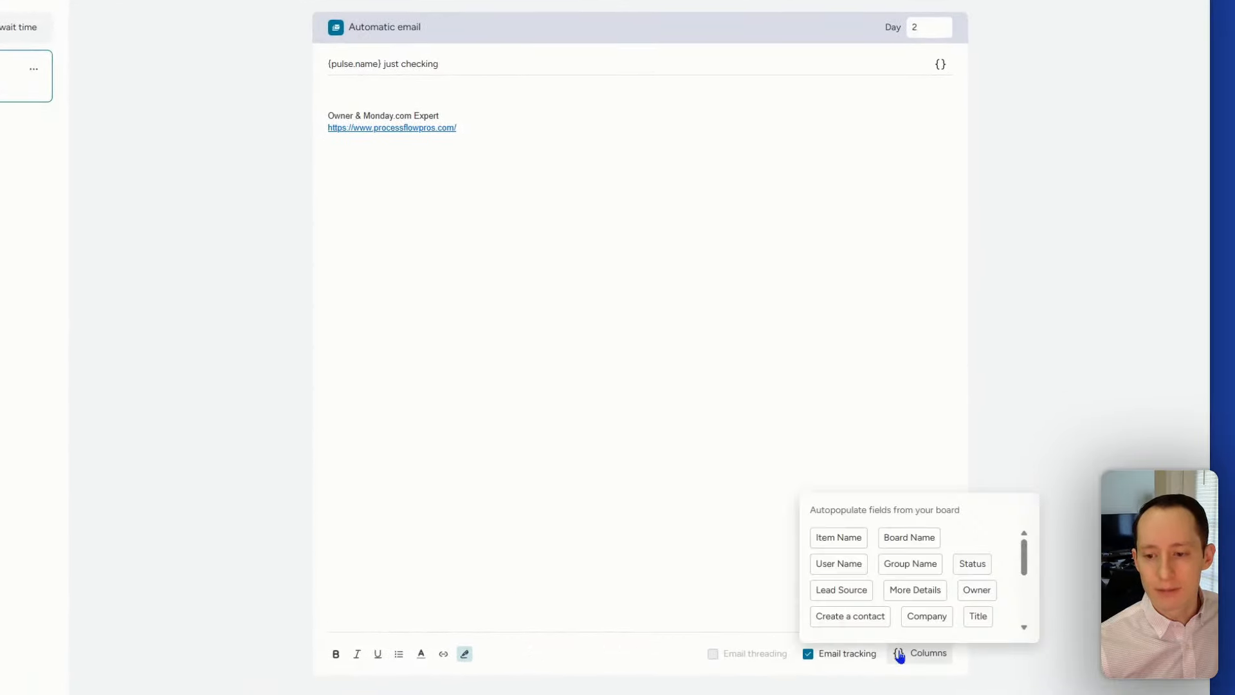
left_click(838, 537)
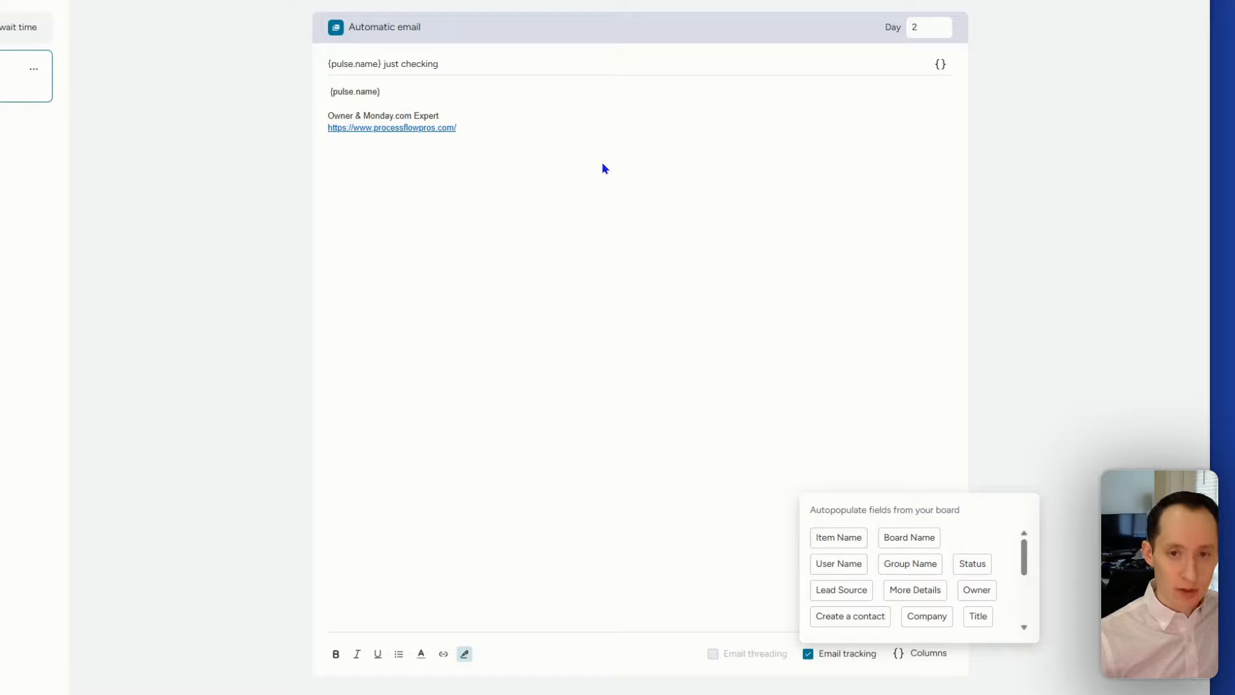
key("Left")
key("Left")
key("Left")
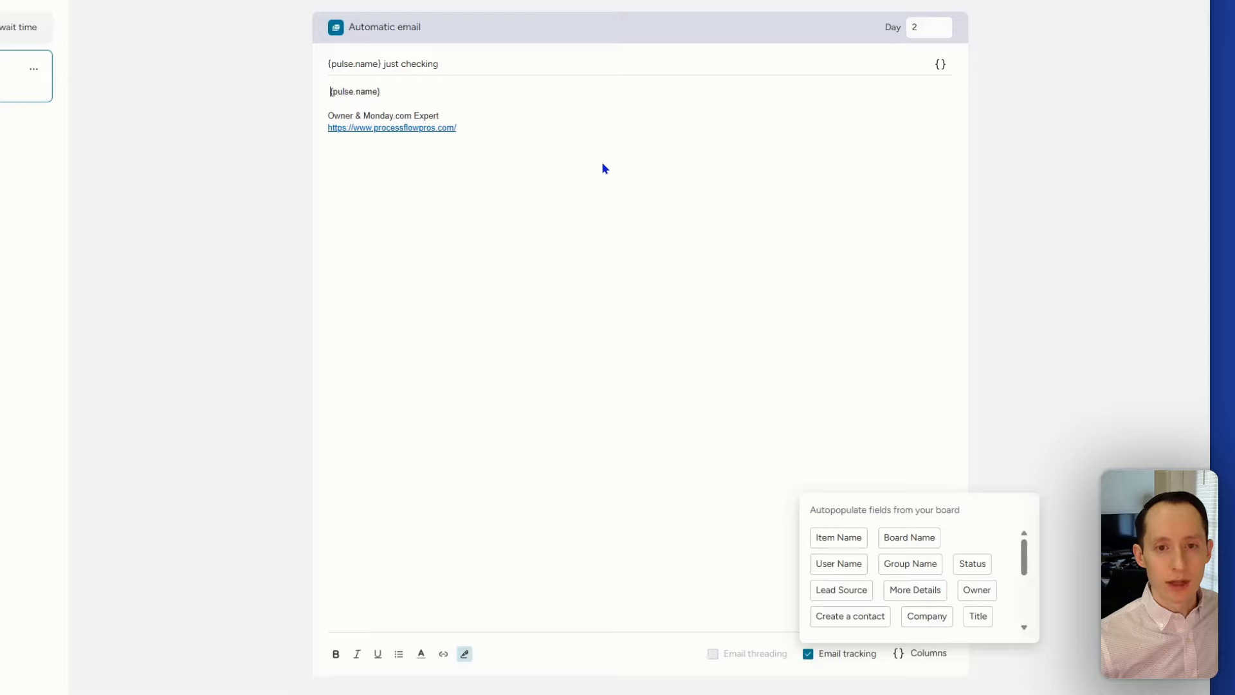
type("Hello")
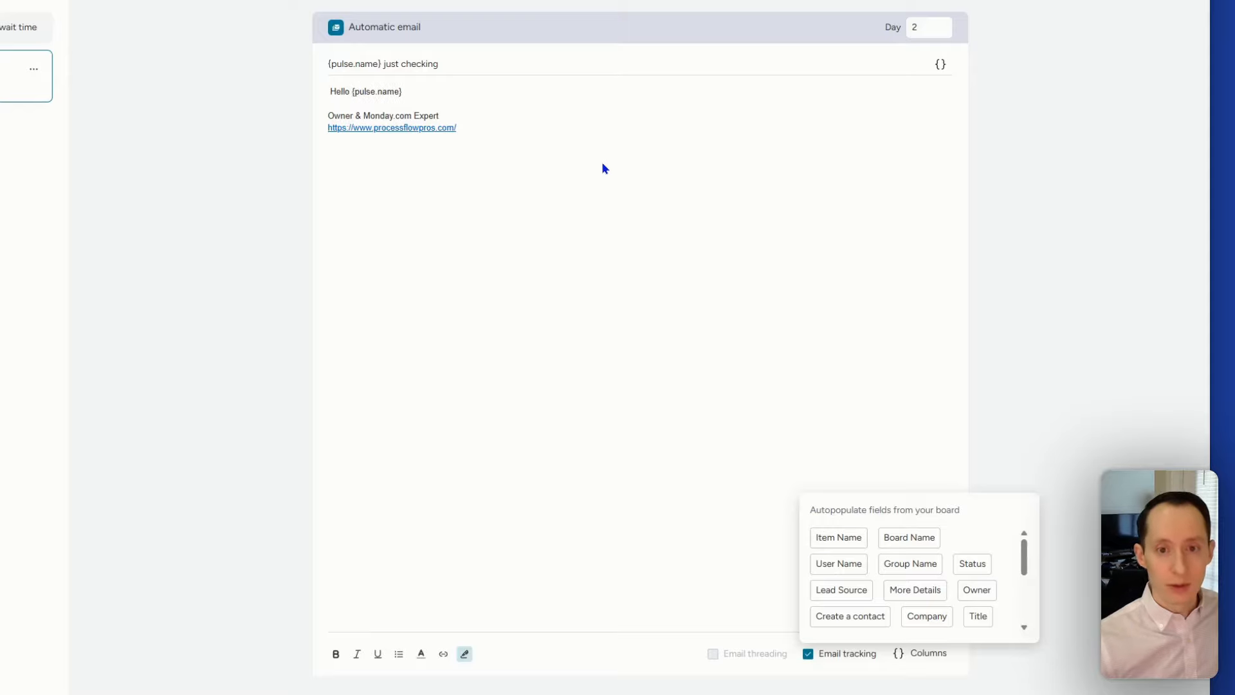
left_click(596, 103)
left_click(556, 89)
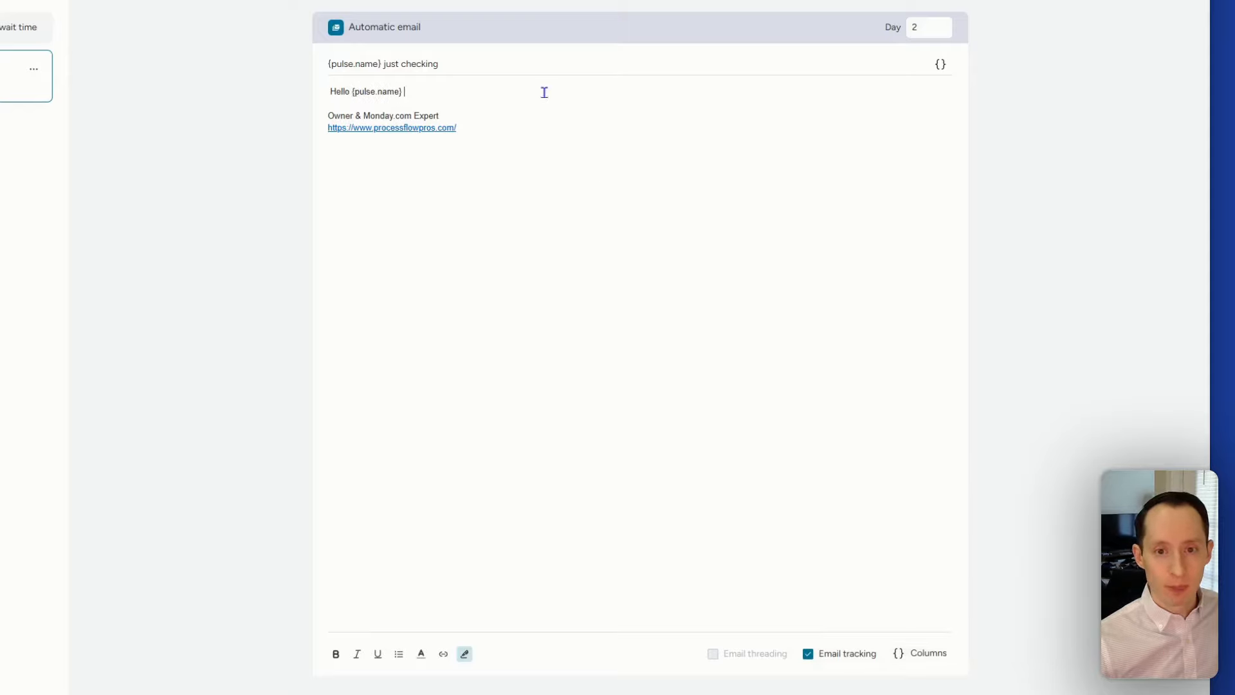
type(",")
key("Return")
key("Return")
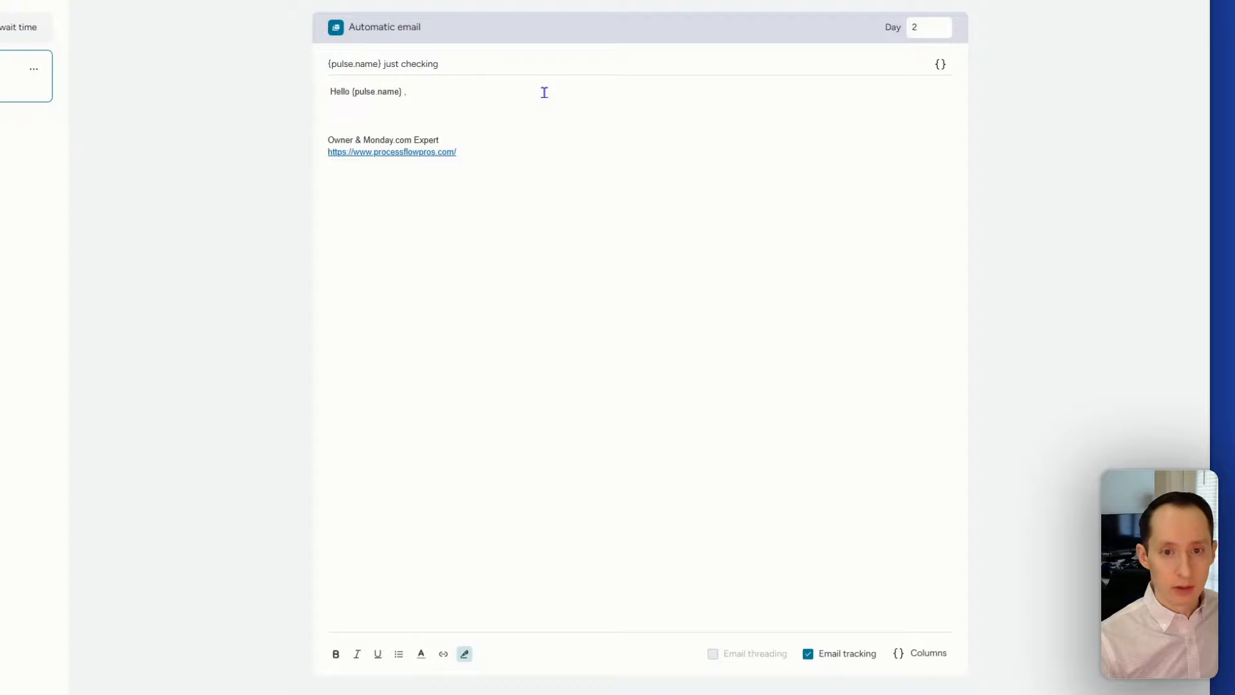
Step: Write "Checking in to see if you are still interested in the project." and close with "Thanks," and the sender's first name
type("Checking in ")
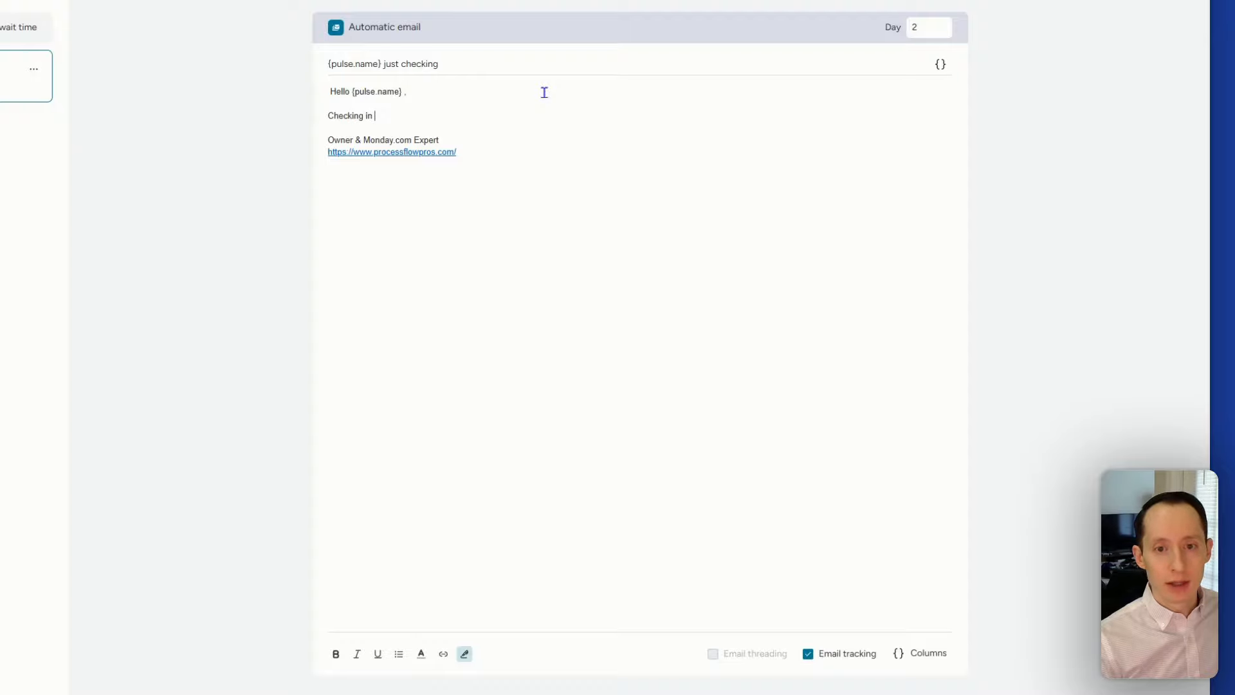
type("to see if you are ")
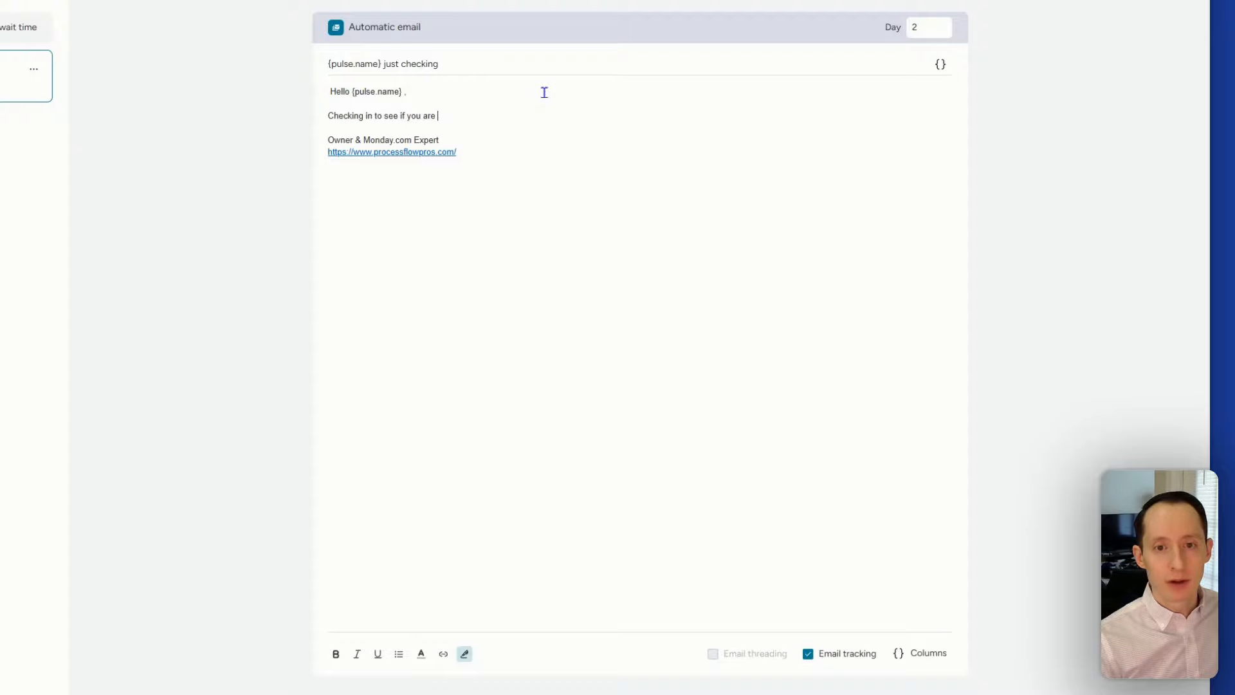
type("still interested i")
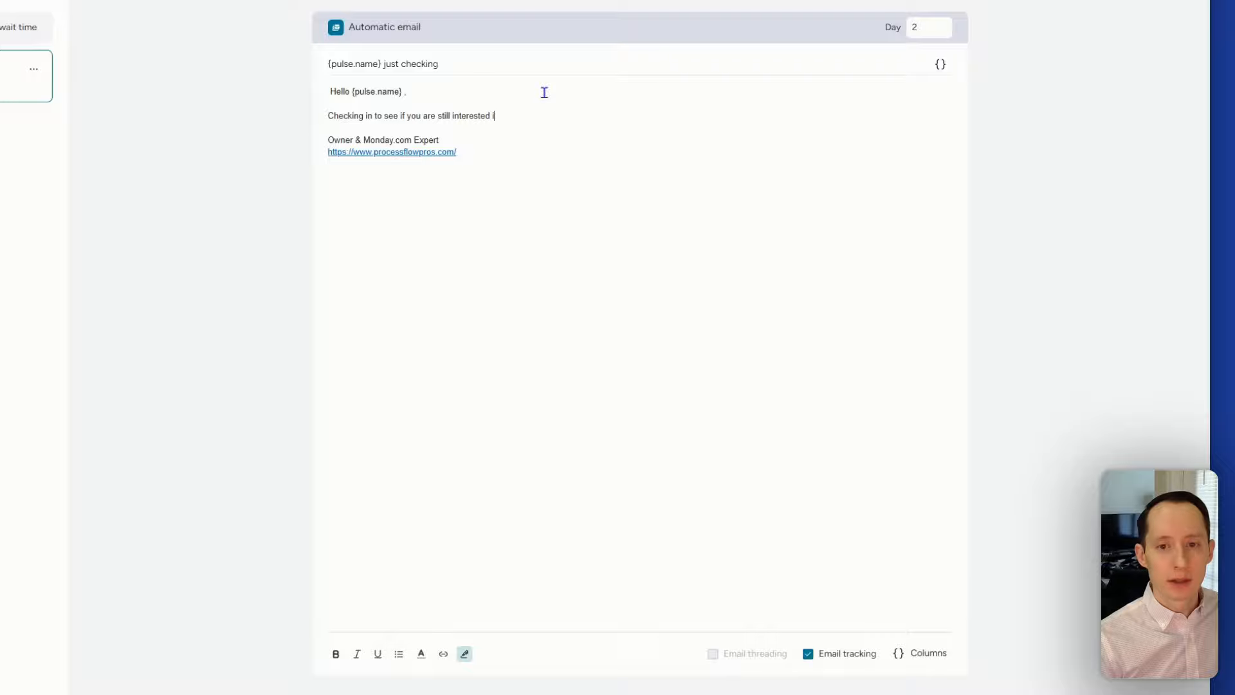
type("n the project")
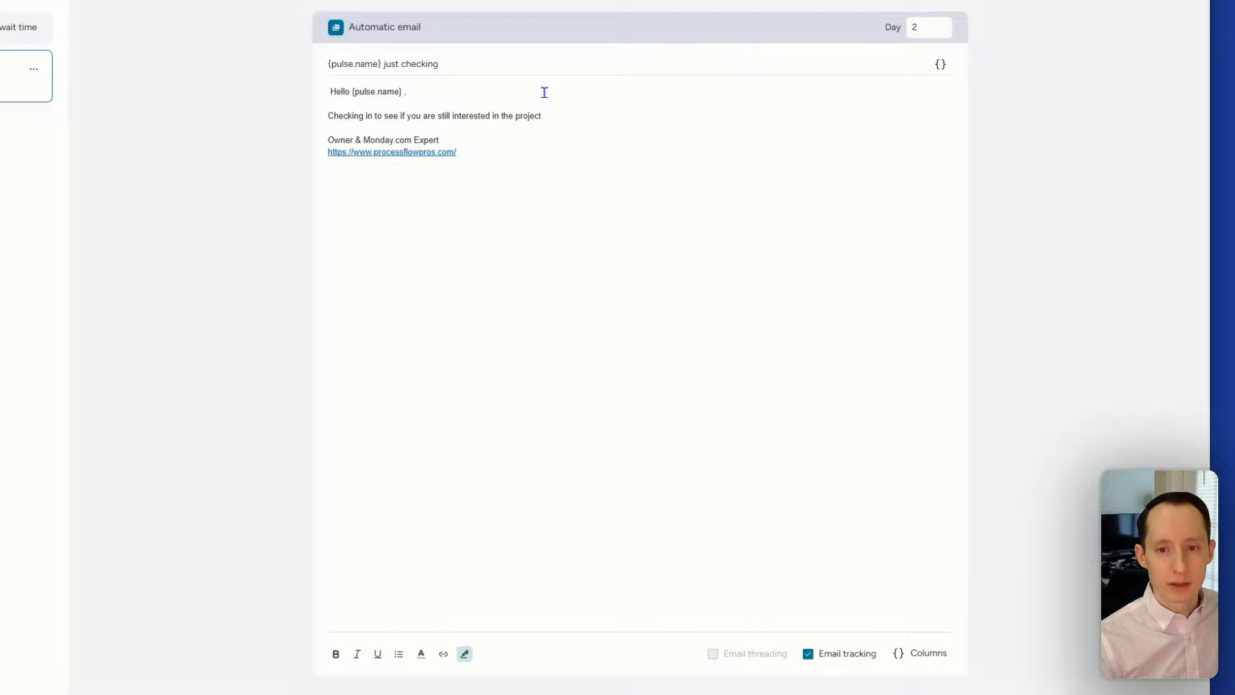
type(".")
key("Return")
key("Return")
type("Thanks,")
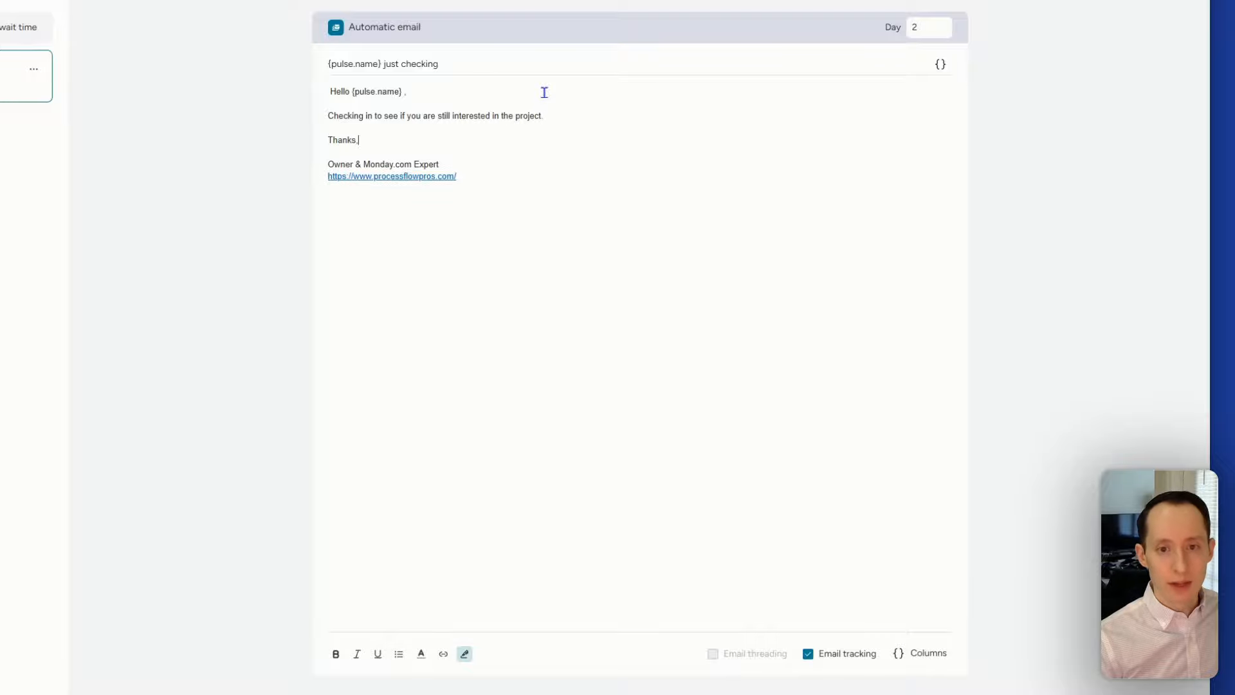
key("Return")
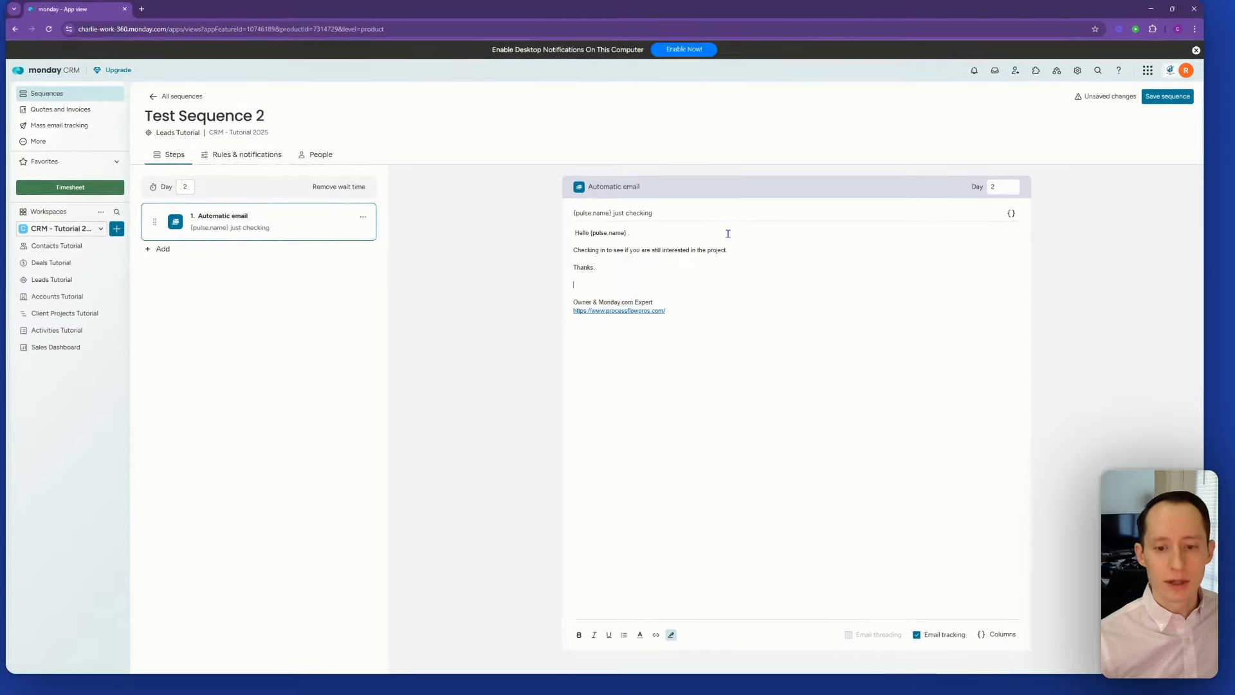
type("Charlie")
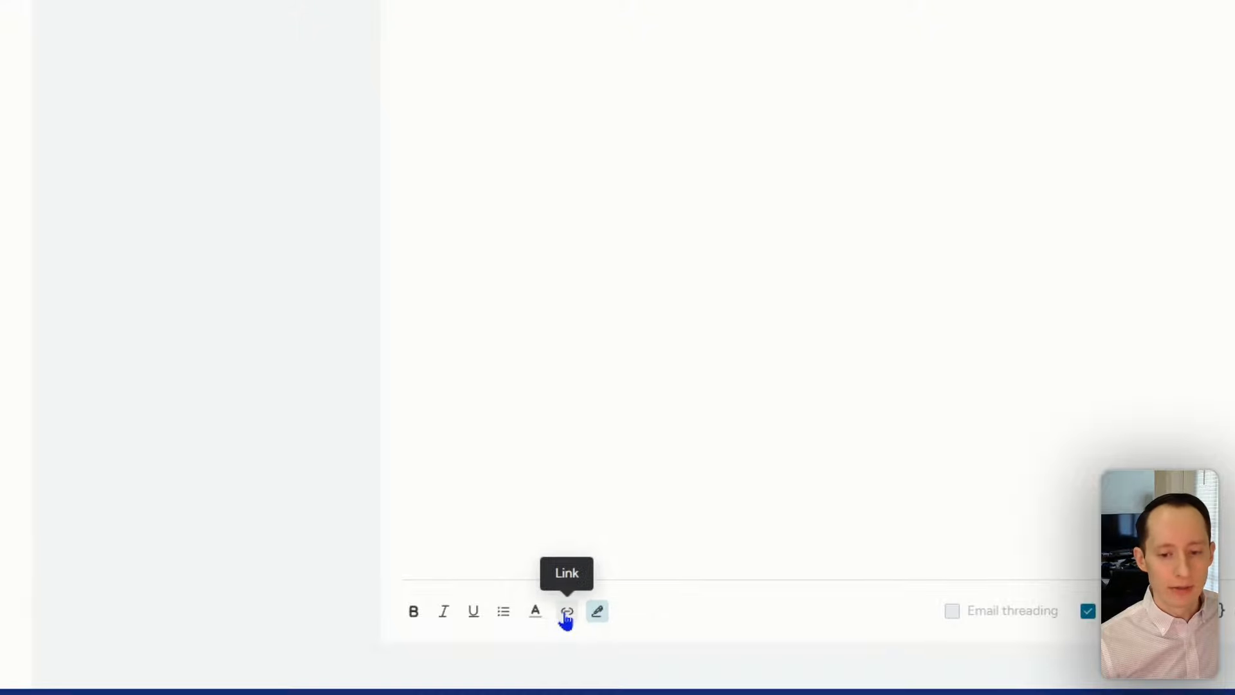
left_click(533, 615)
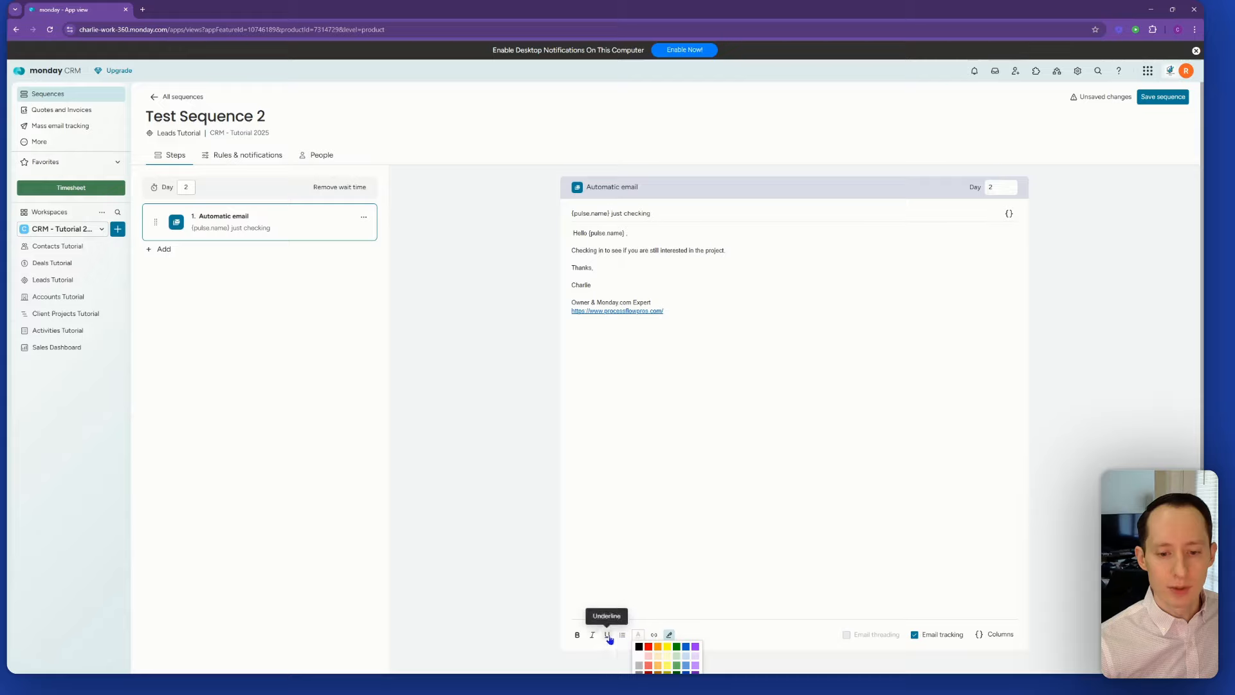
left_click(721, 530)
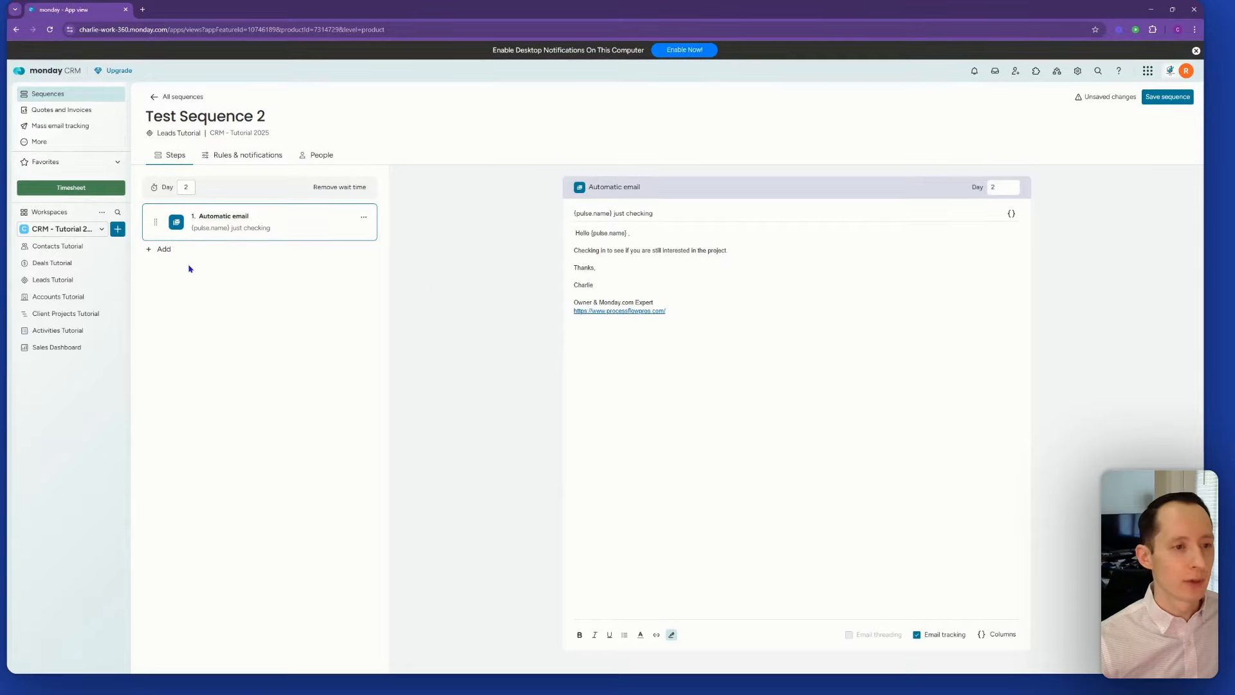
Step: Add a wait time until day 3 after the automatic email, followed by a manual email step
left_click(162, 250)
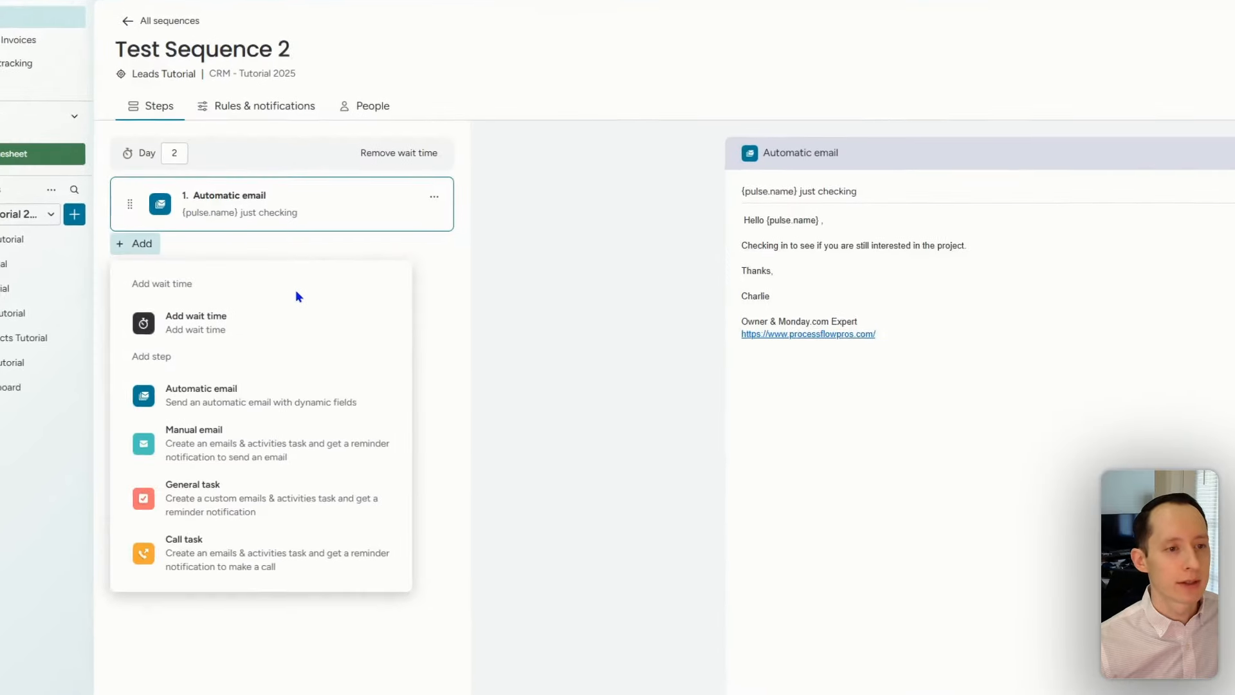
left_click(249, 320)
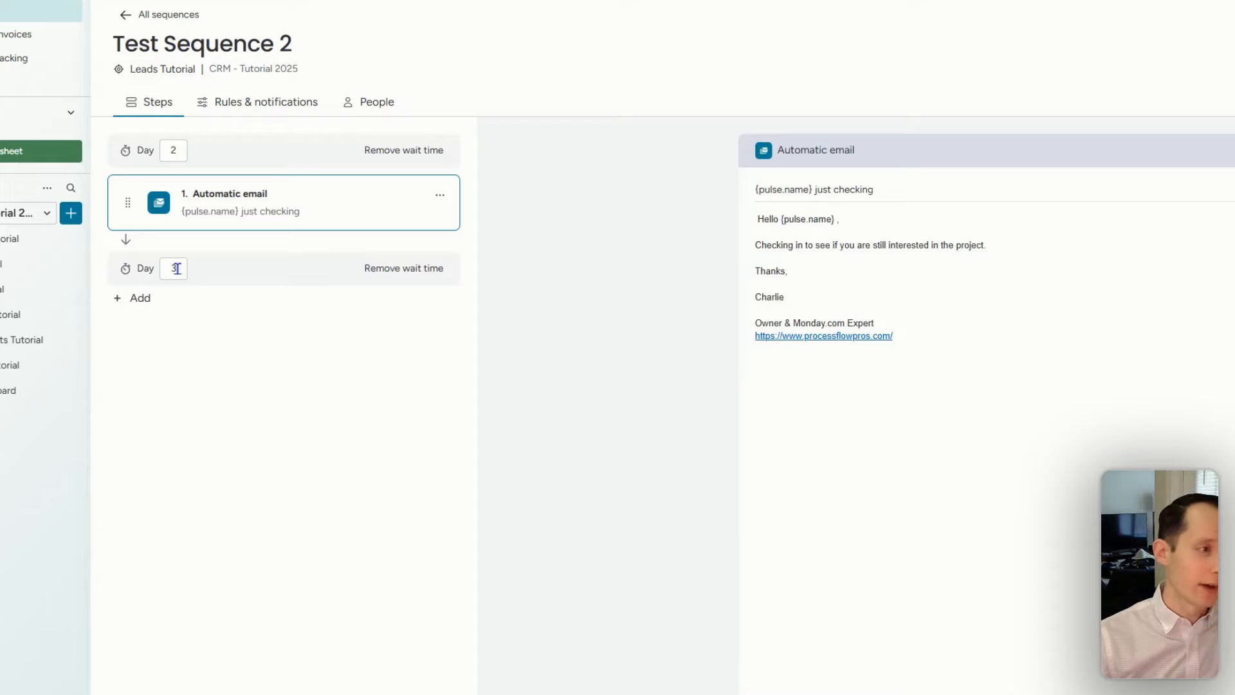
left_click(140, 301)
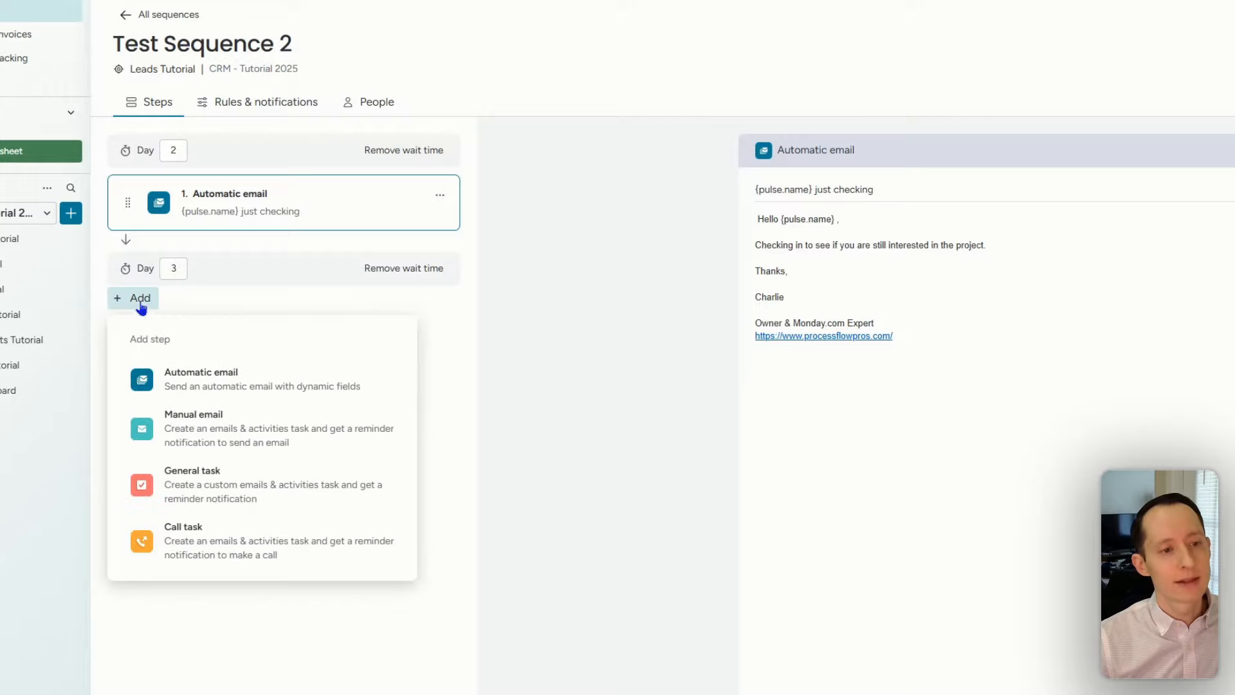
left_click(220, 433)
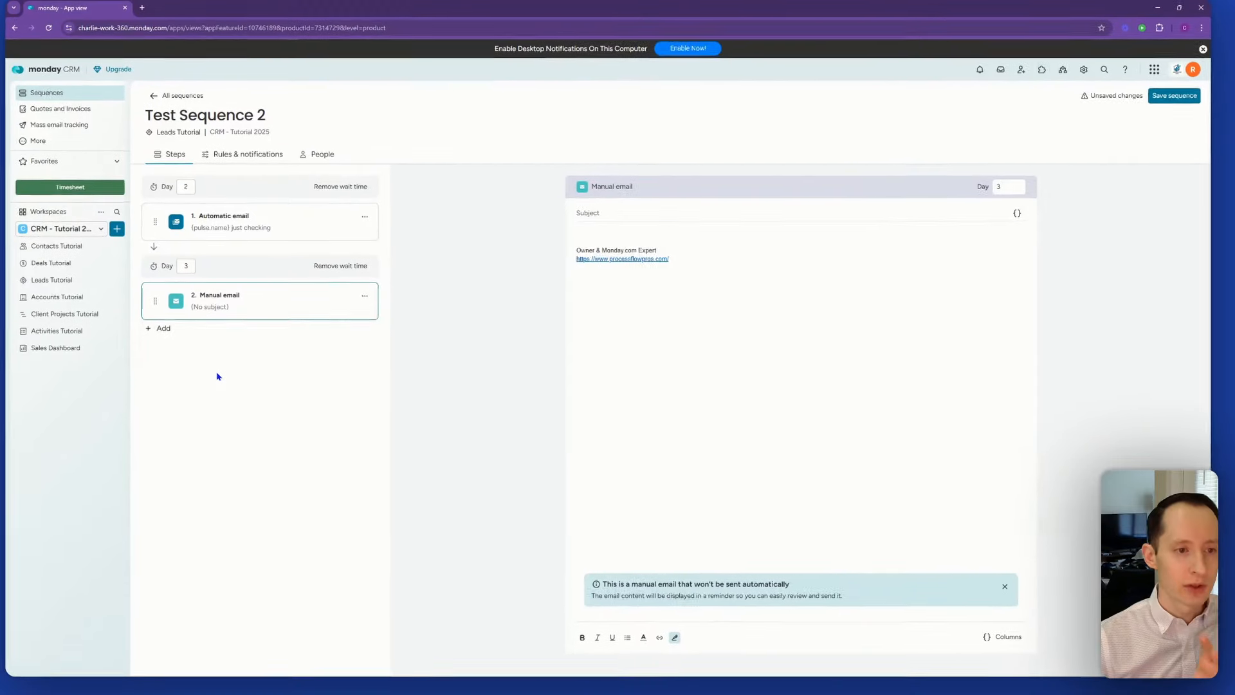
Step: Give the manual email the subject "Test" and the body text "test"
type("Test")
left_click(663, 232)
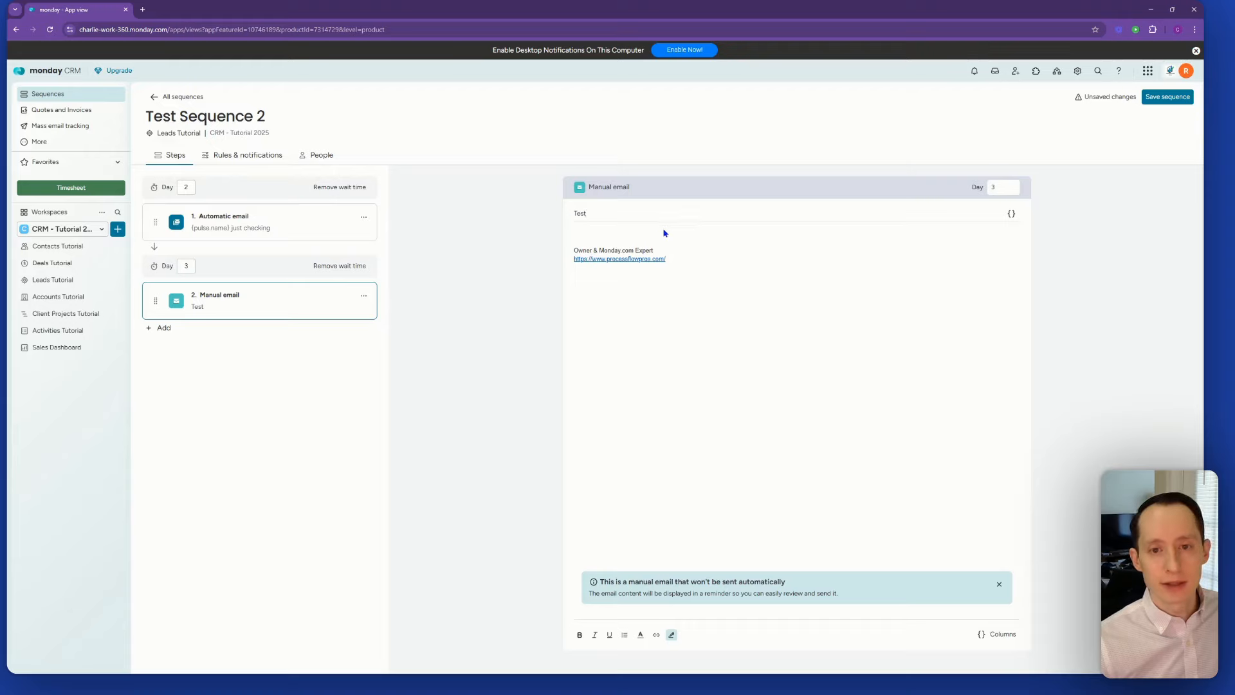
type("test")
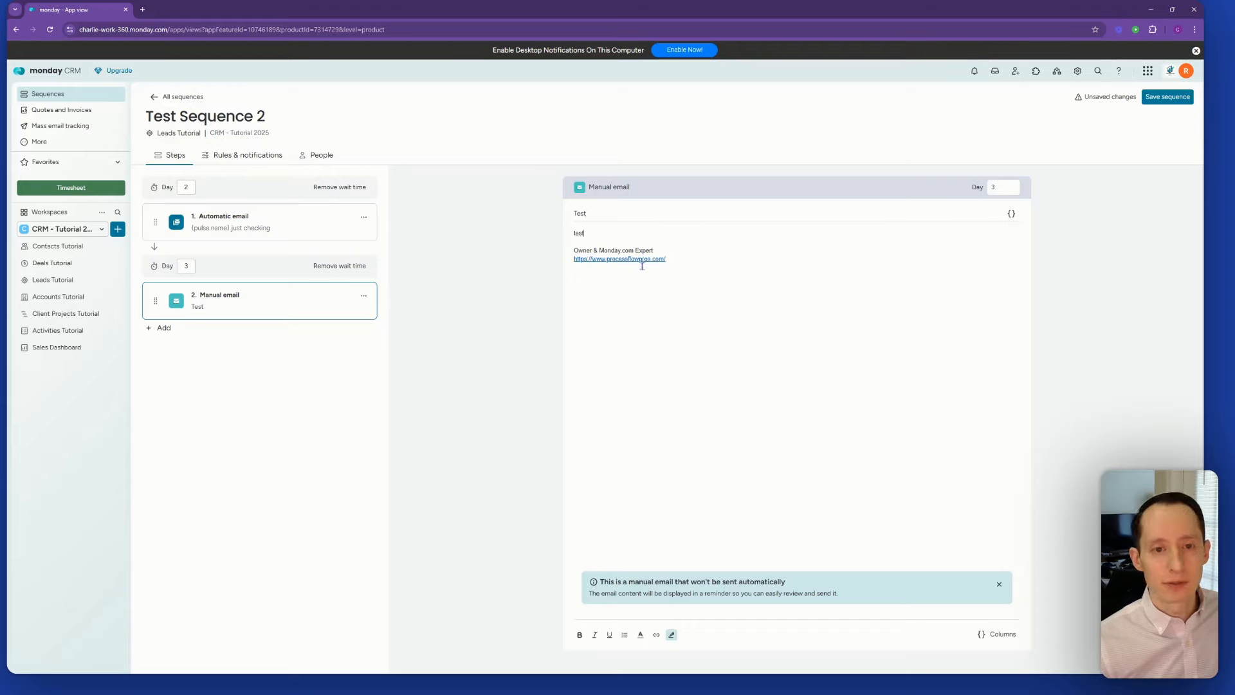
Step: Add a call task after the manual email with the reminder note "Test"
left_click(166, 330)
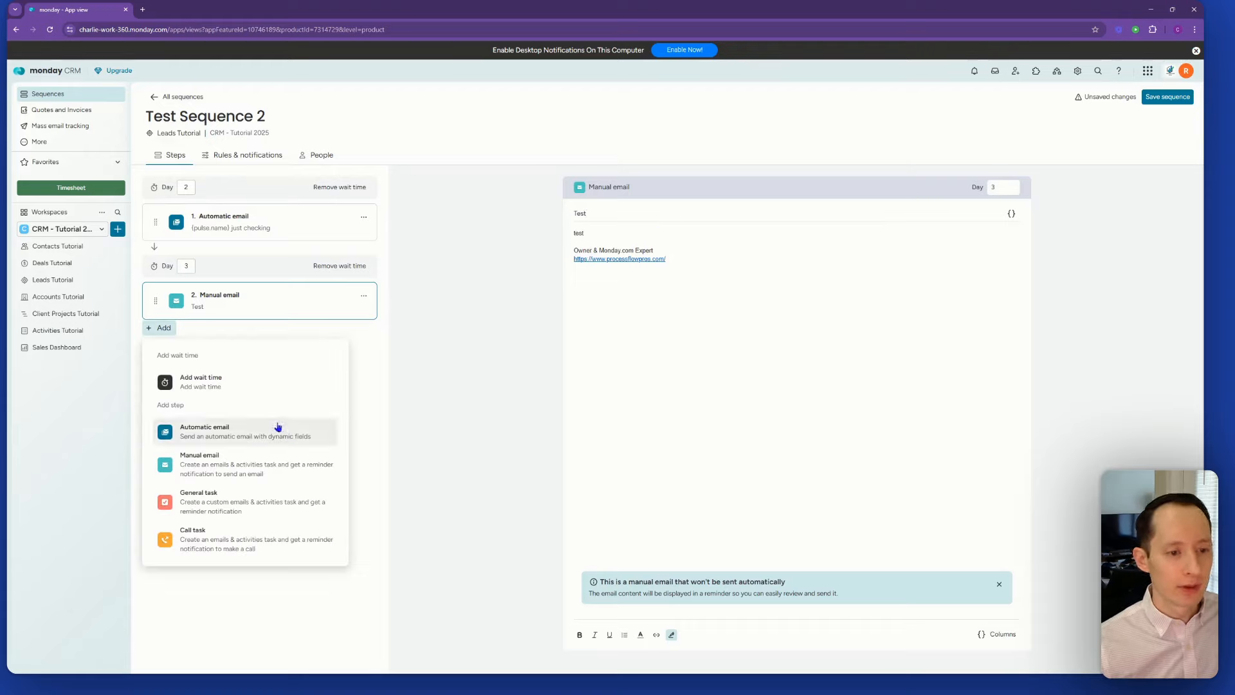
left_click(262, 533)
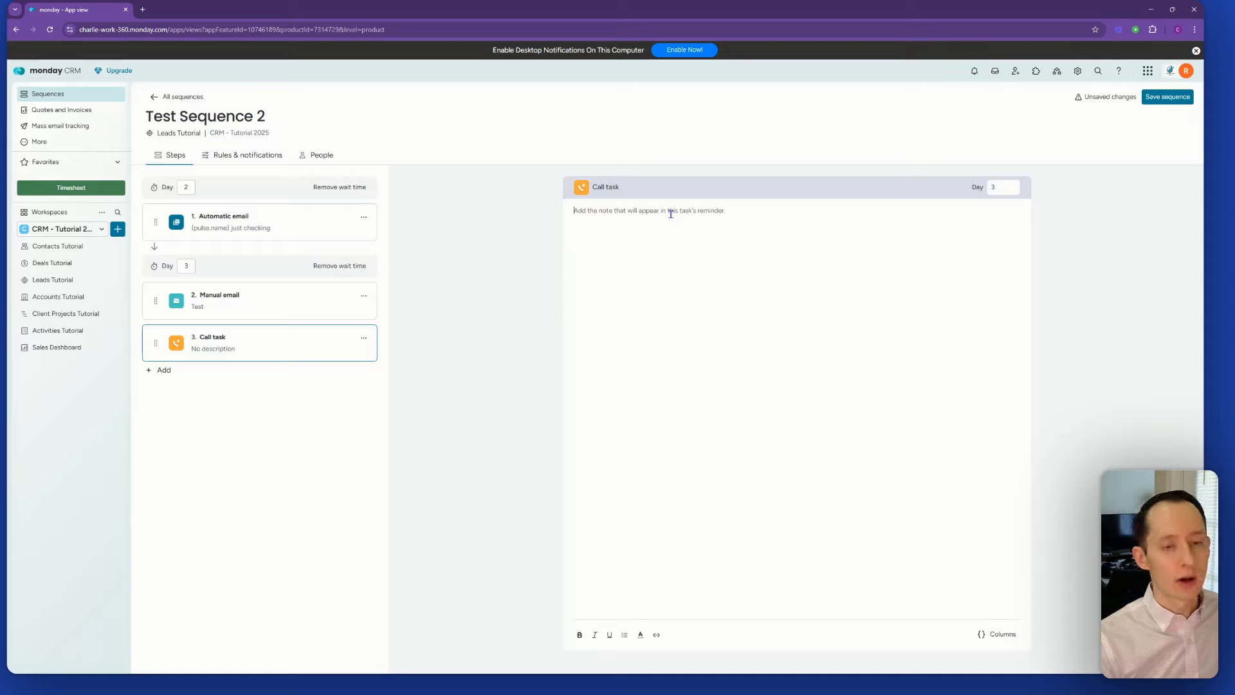
type("Test")
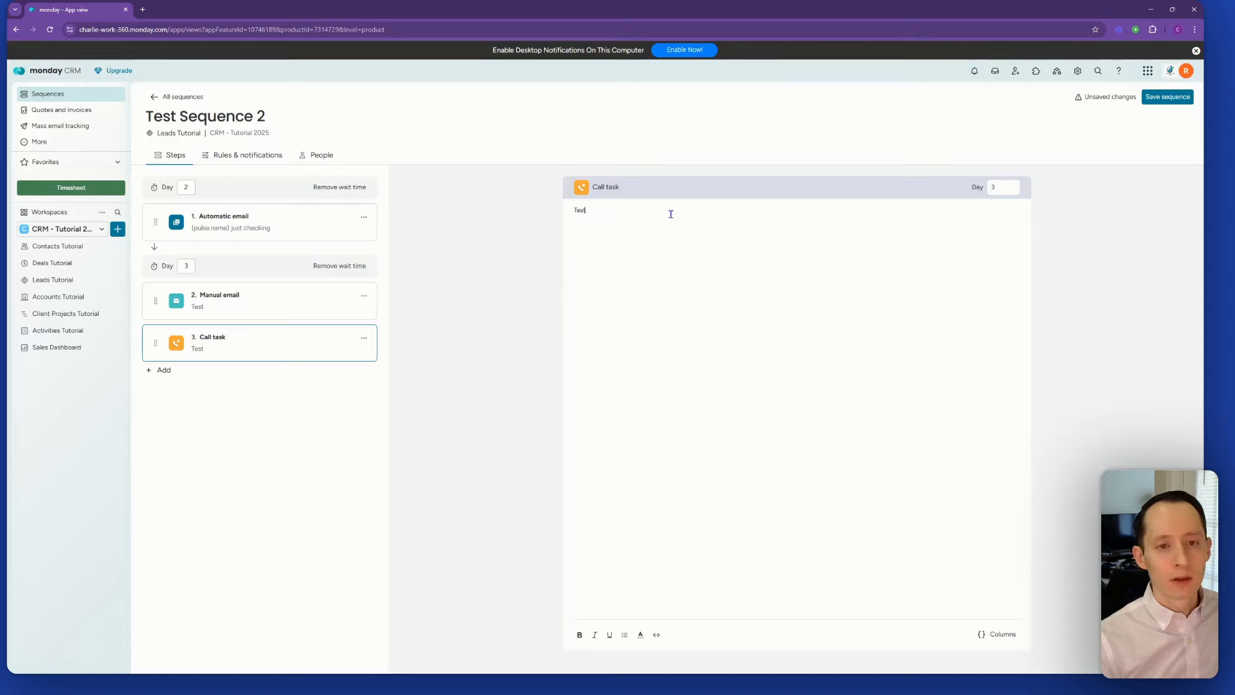
Step: Add another automatic email after the call task and schedule it for day 7
left_click(166, 373)
left_click(226, 487)
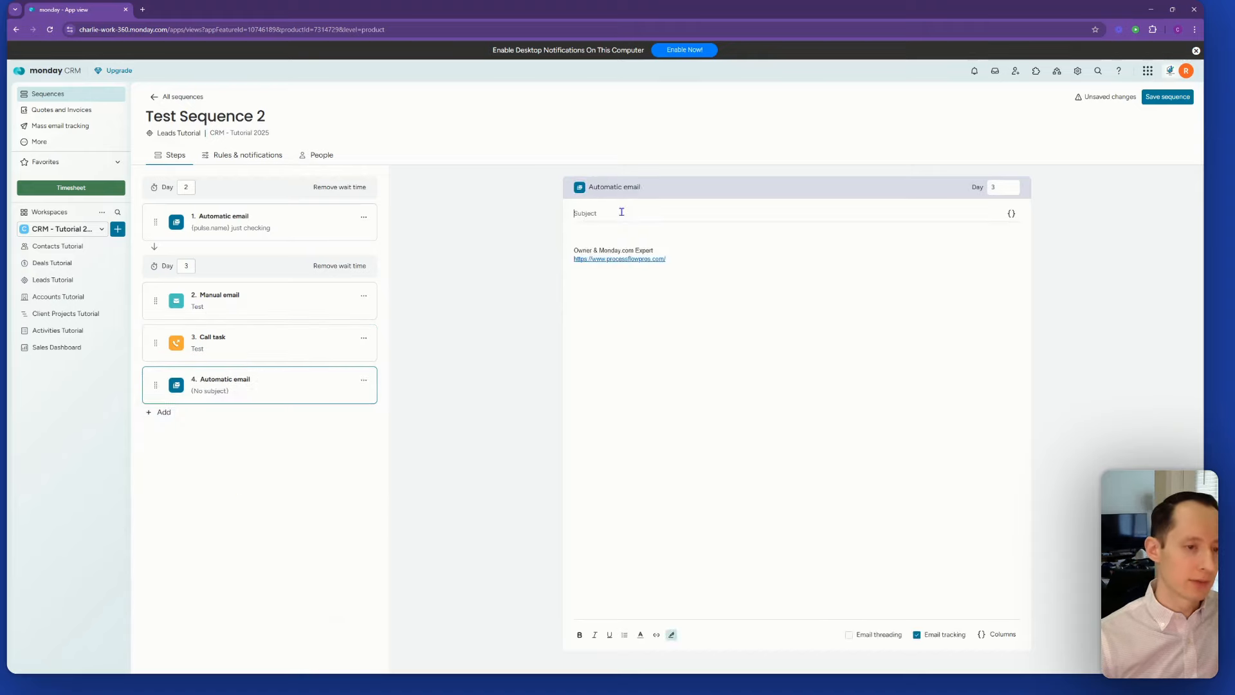
left_click(1012, 185)
left_click(1012, 185)
left_click(1013, 185)
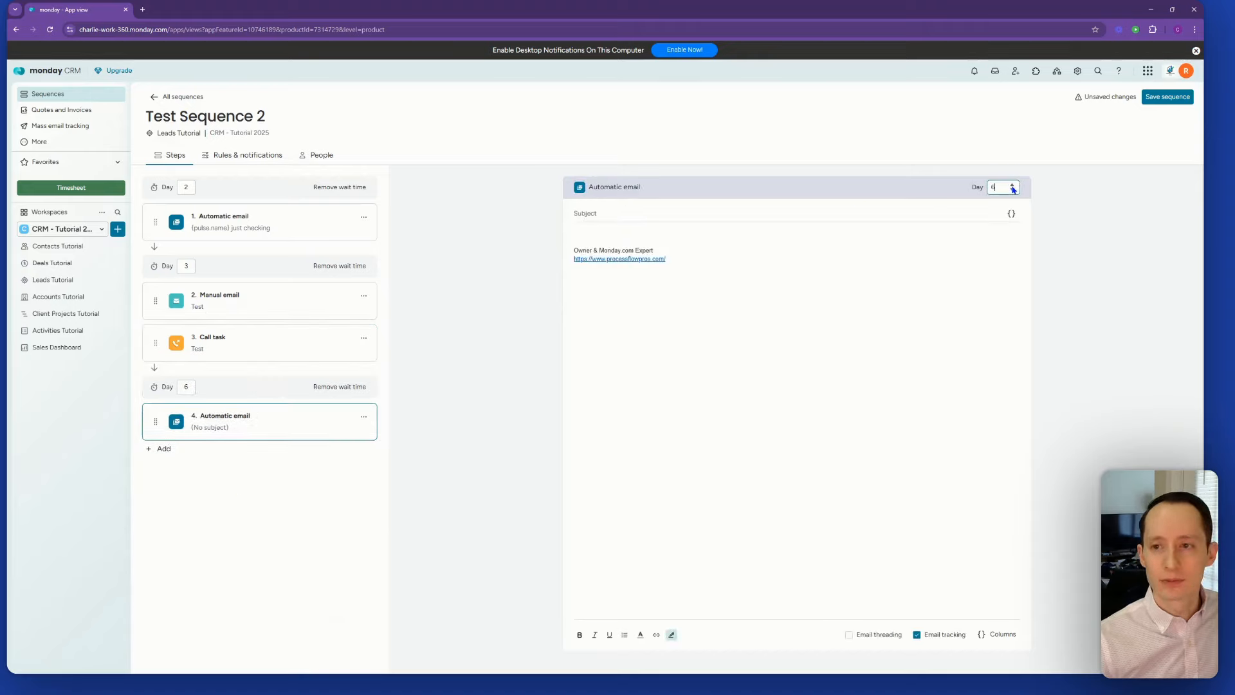
left_click(733, 373)
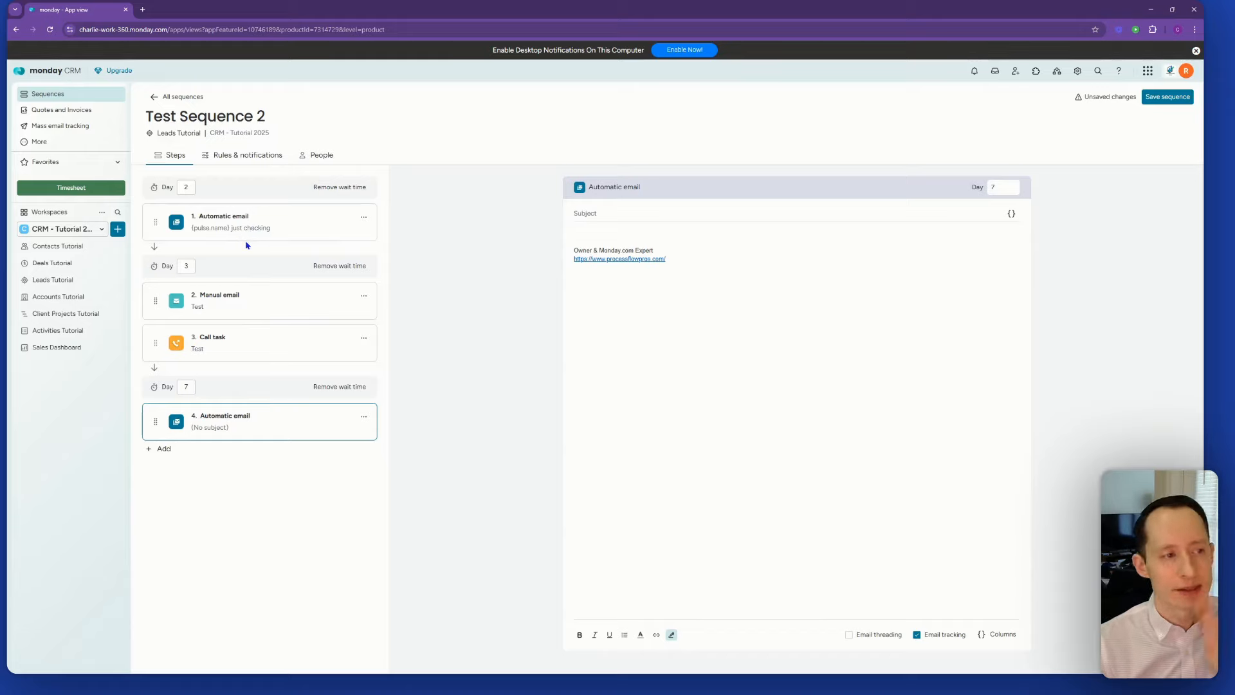
Step: In the sequence's rules, set the processflowpros.com account as the one that emails are sent from
left_click(239, 159)
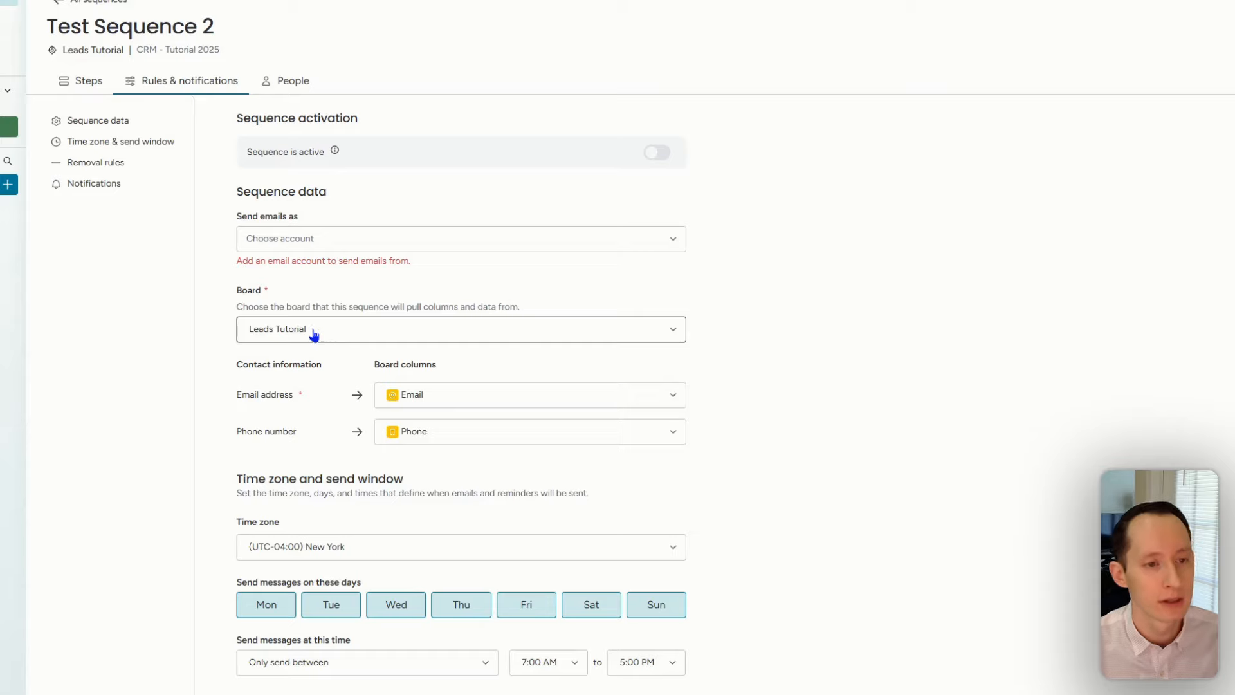
left_click(364, 248)
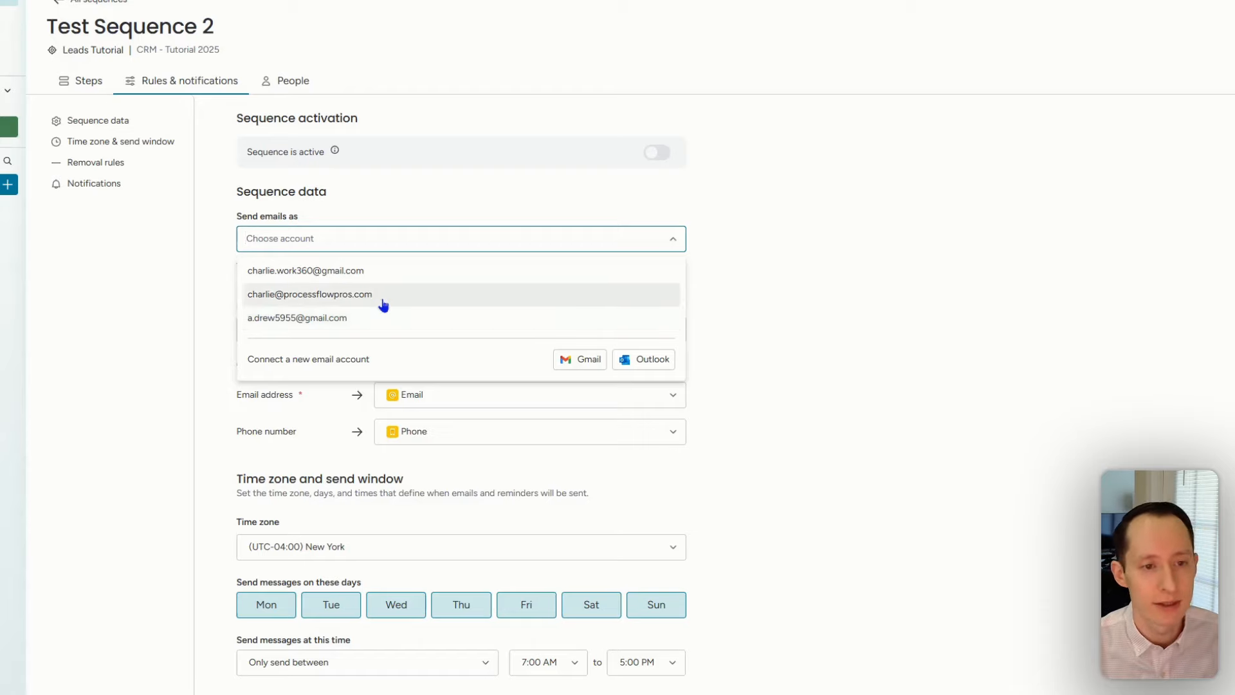
left_click(381, 296)
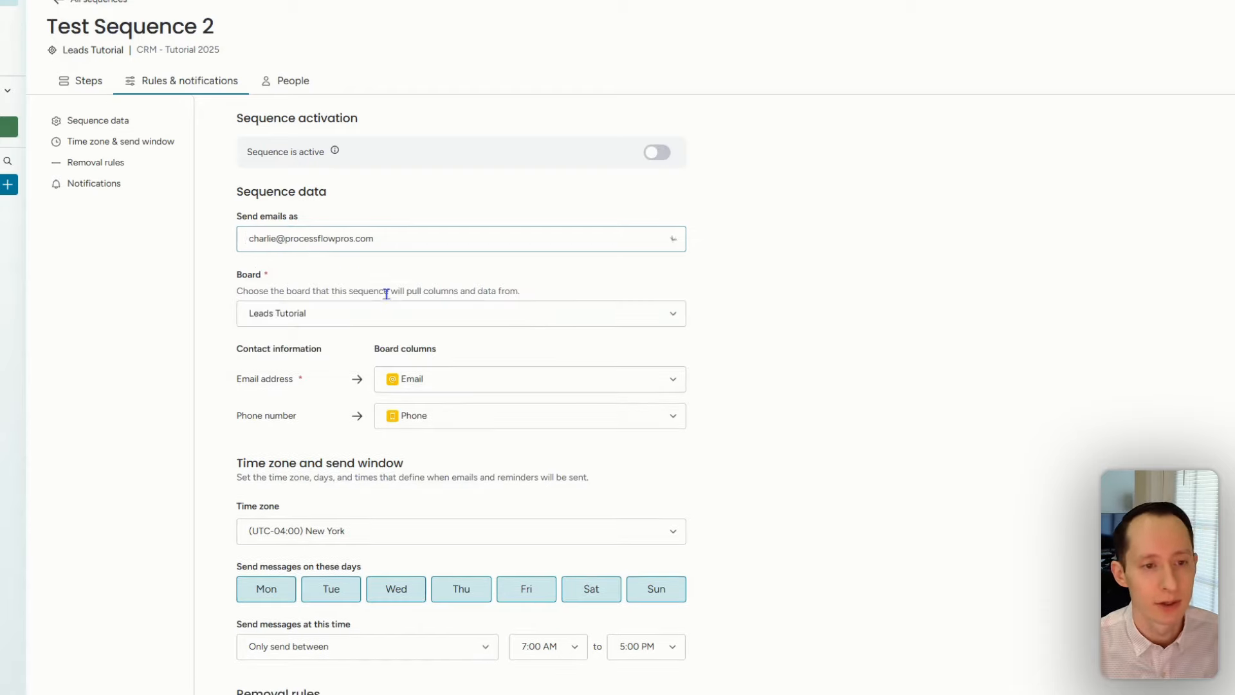
Step: Select Leads Tutorial as the sequence's board and review the column choices for the contact's email address
left_click(423, 314)
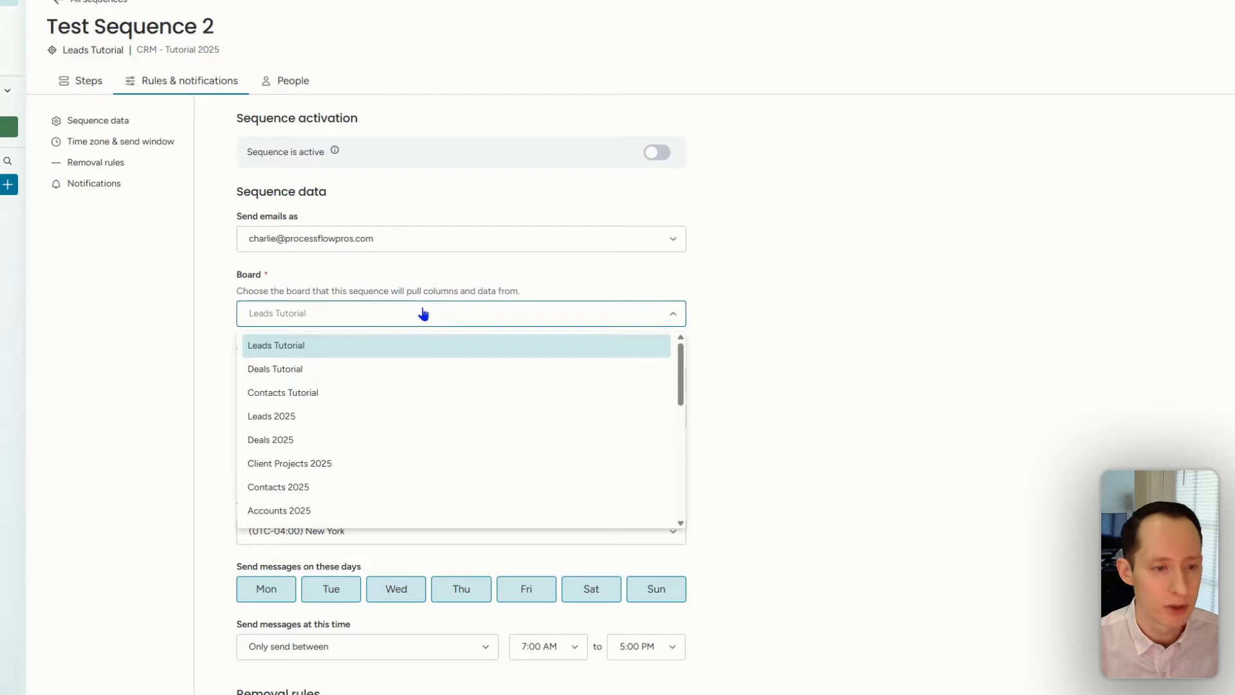
left_click(415, 345)
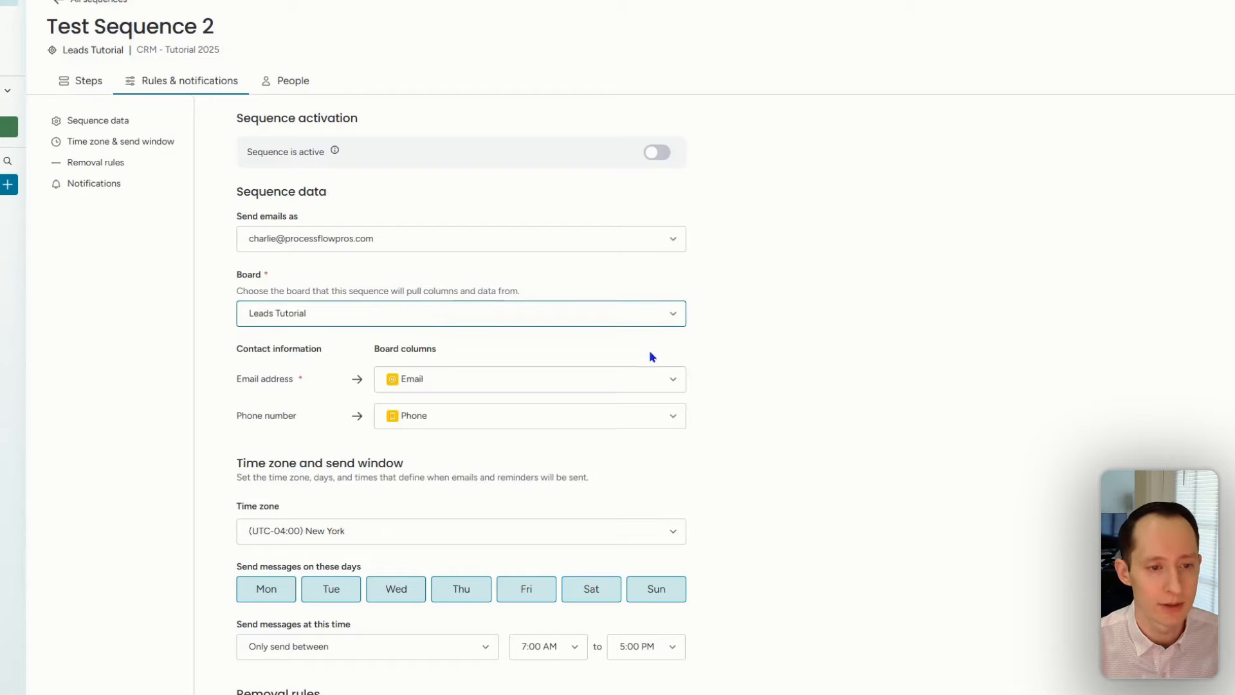
scroll(724, 335, "down", 1)
left_click(636, 315)
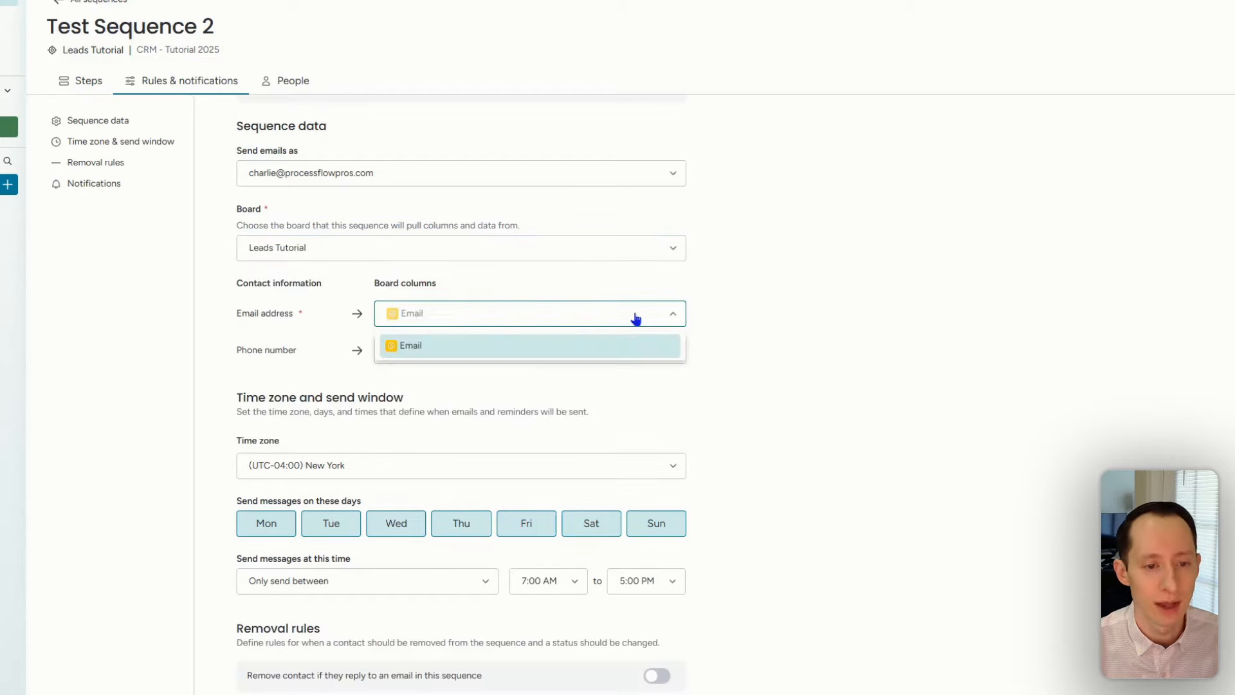
left_click(636, 317)
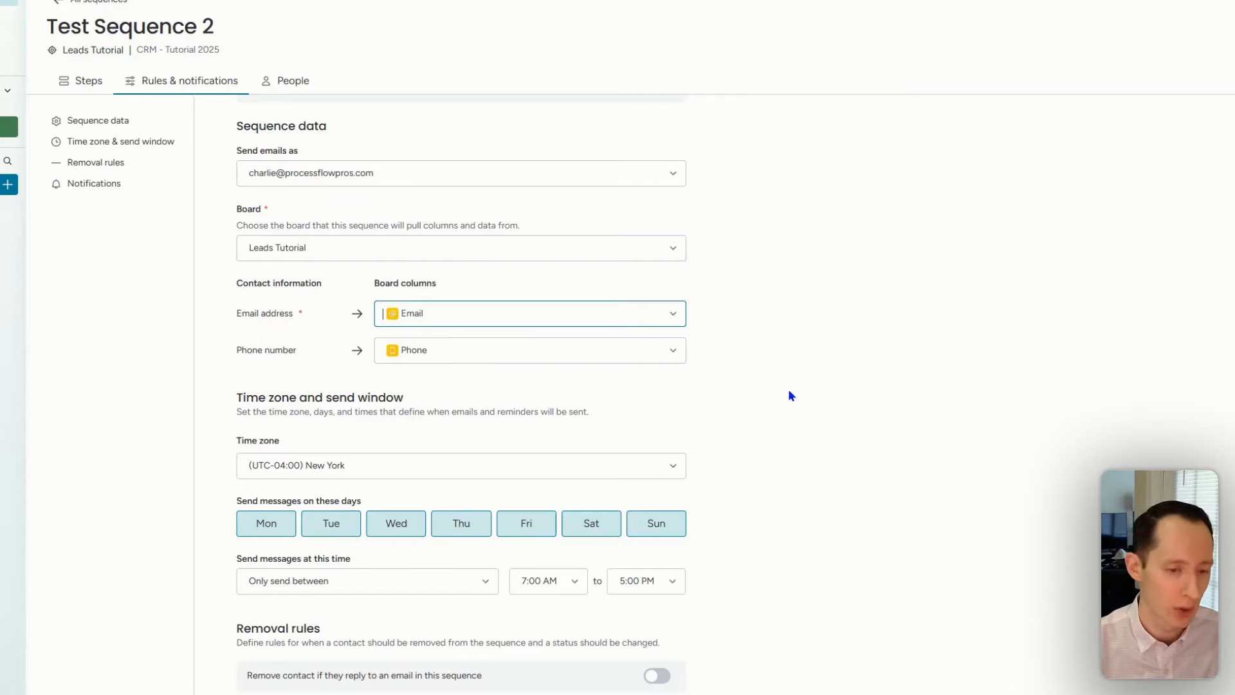
Step: Exclude Saturday and Sunday from the sending days and select "Only send between" for the message time
scroll(789, 392, "down", 2)
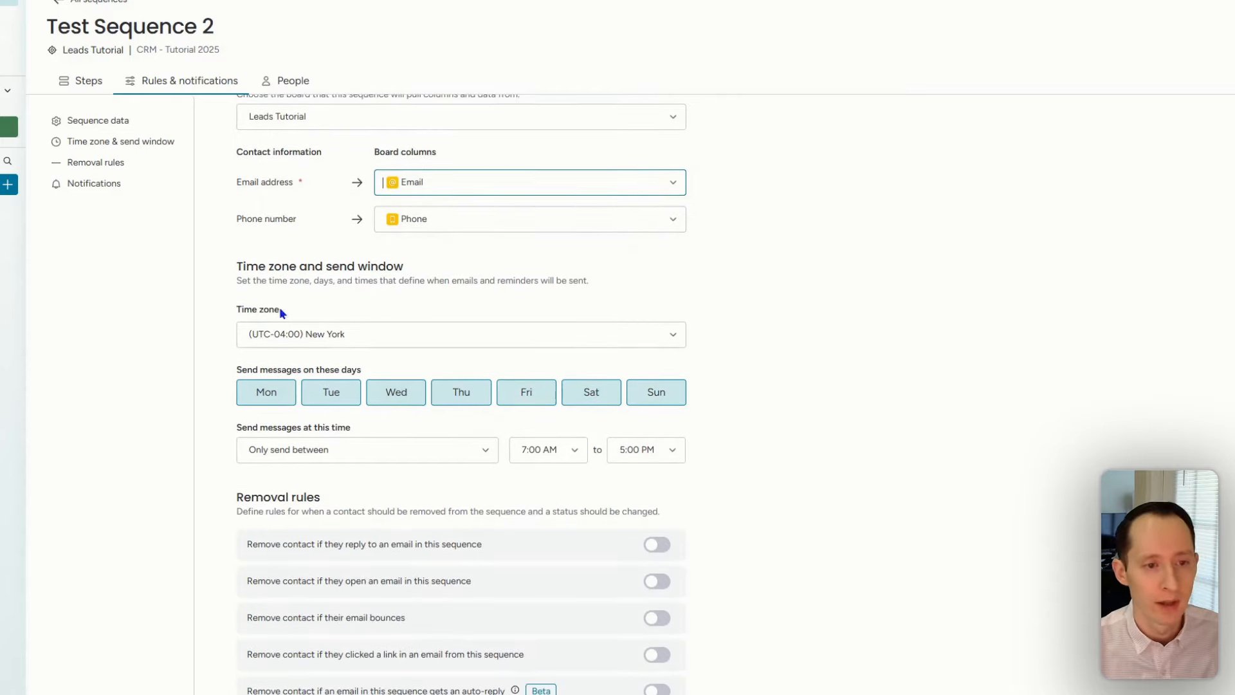
scroll(712, 325, "down", 1)
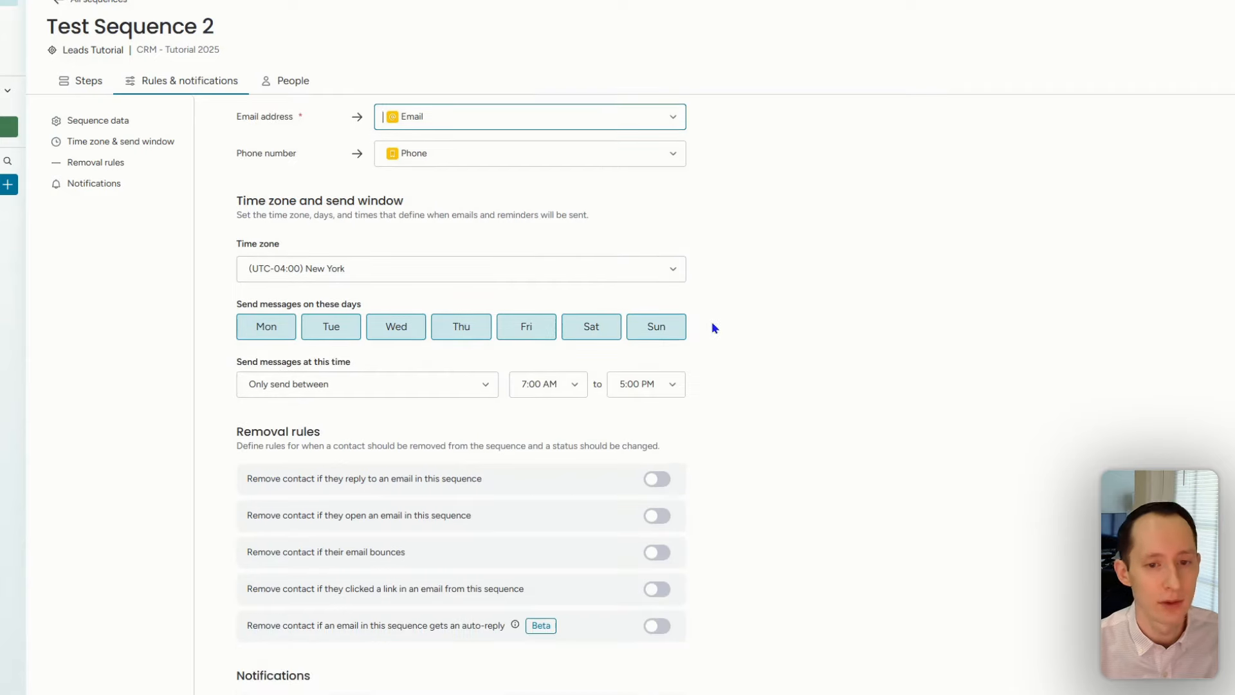
scroll(708, 320, "down", 1)
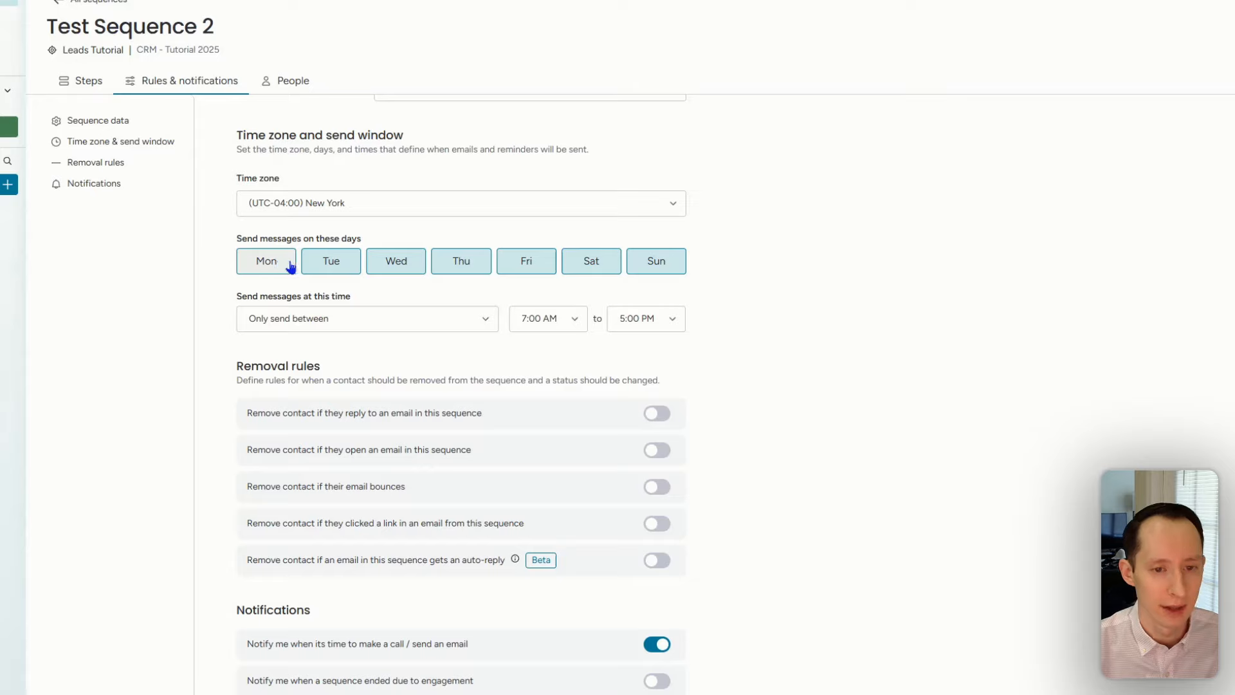
left_click(674, 266)
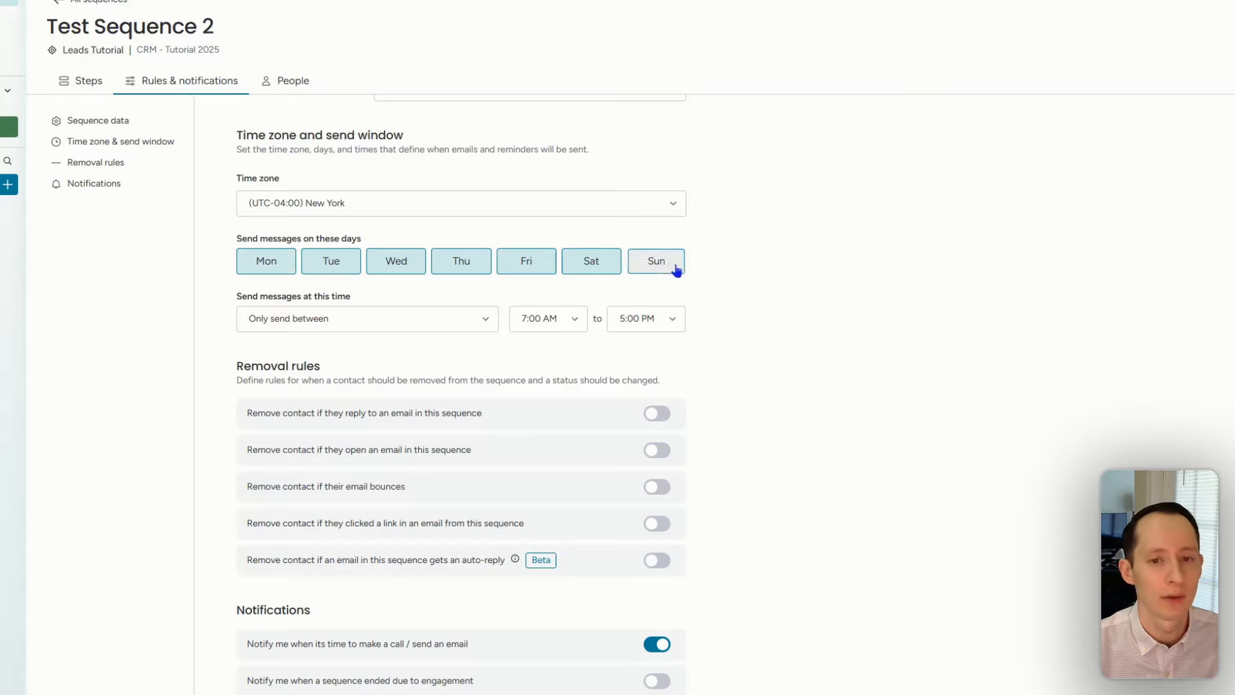
left_click(606, 268)
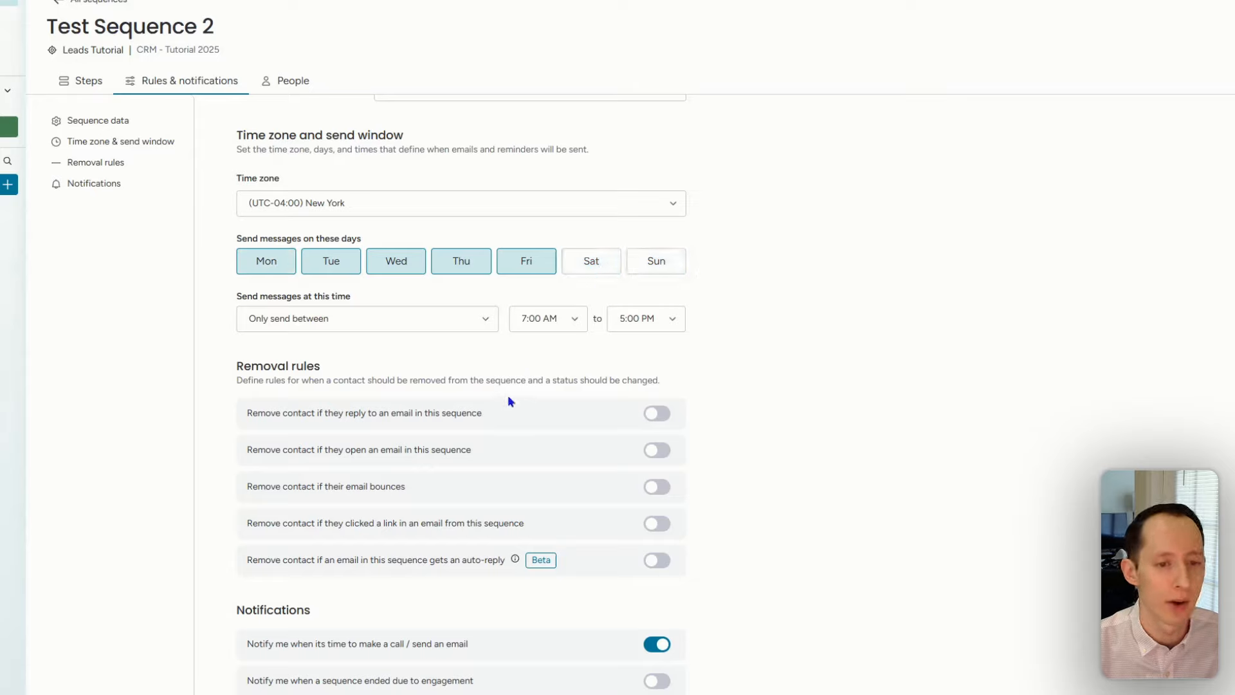
left_click(483, 328)
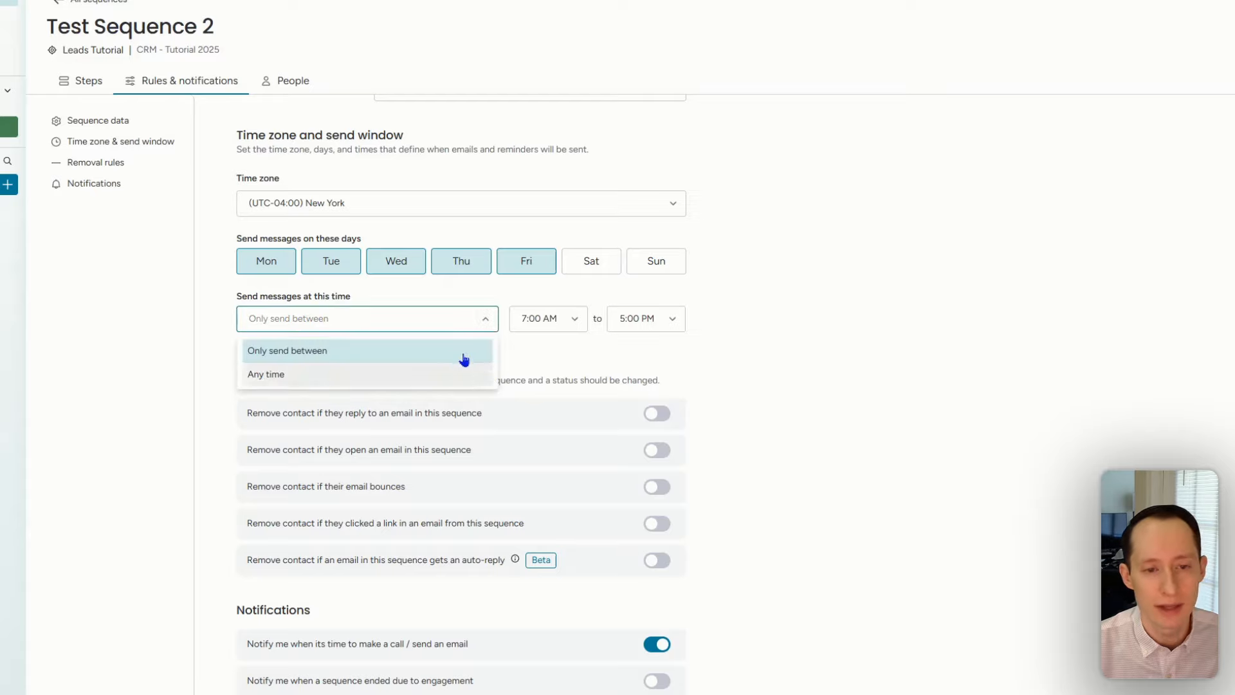
left_click(463, 353)
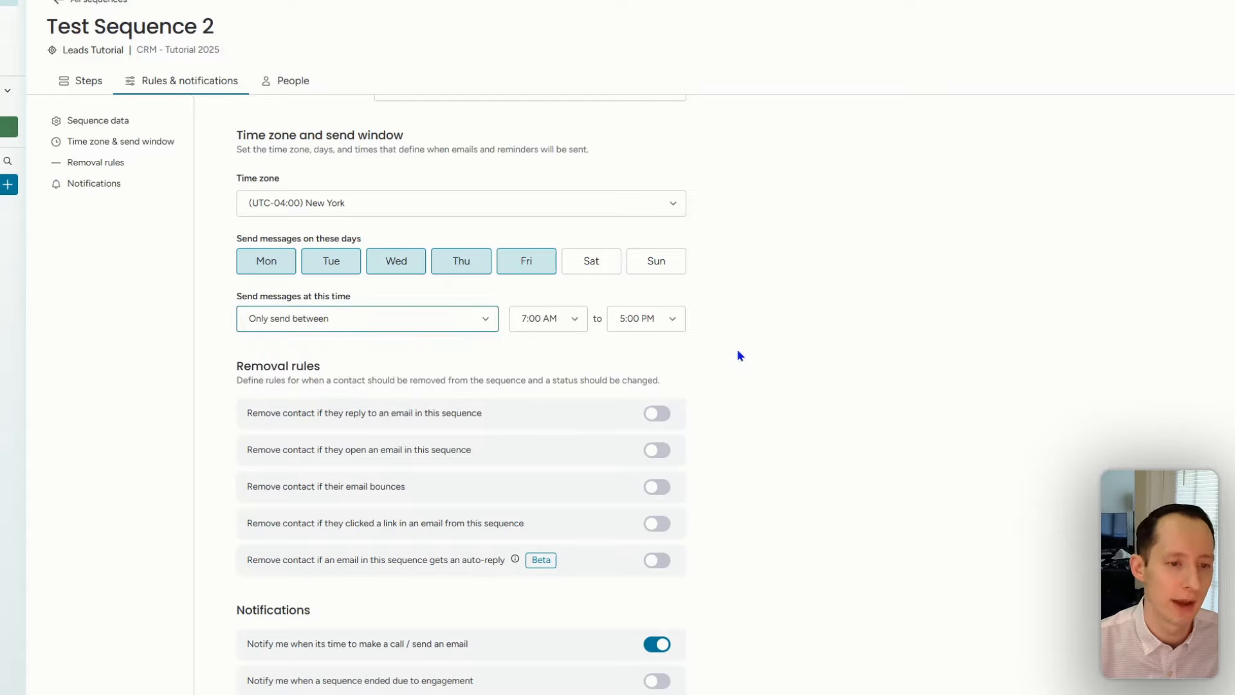
Step: Enable removing contacts who reply to an email, setting their Status column to "Attempted to contact"
scroll(738, 350, "down", 1)
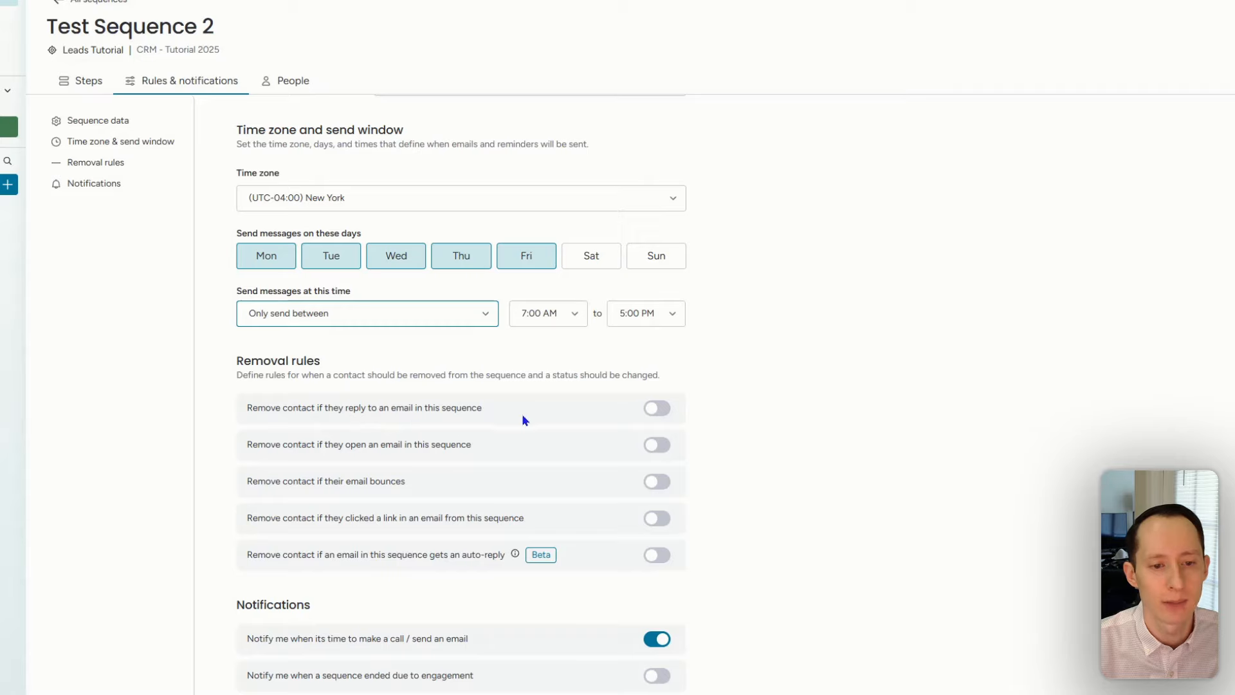
left_click(657, 409)
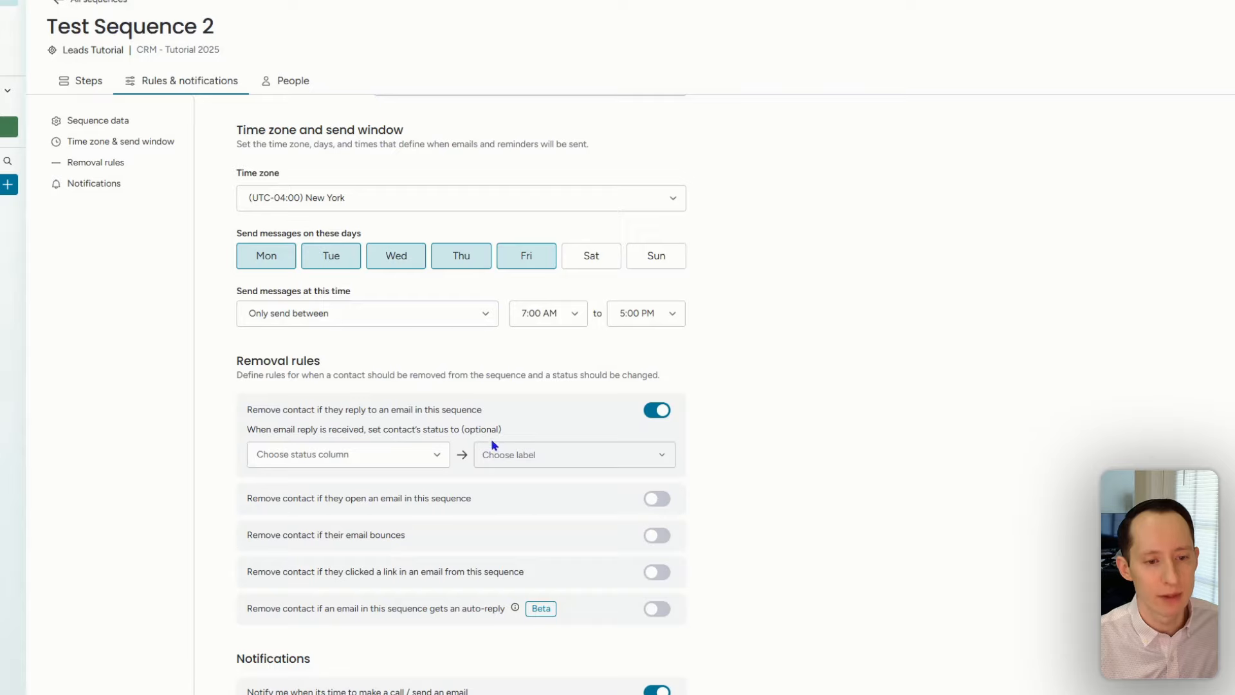
left_click(433, 455)
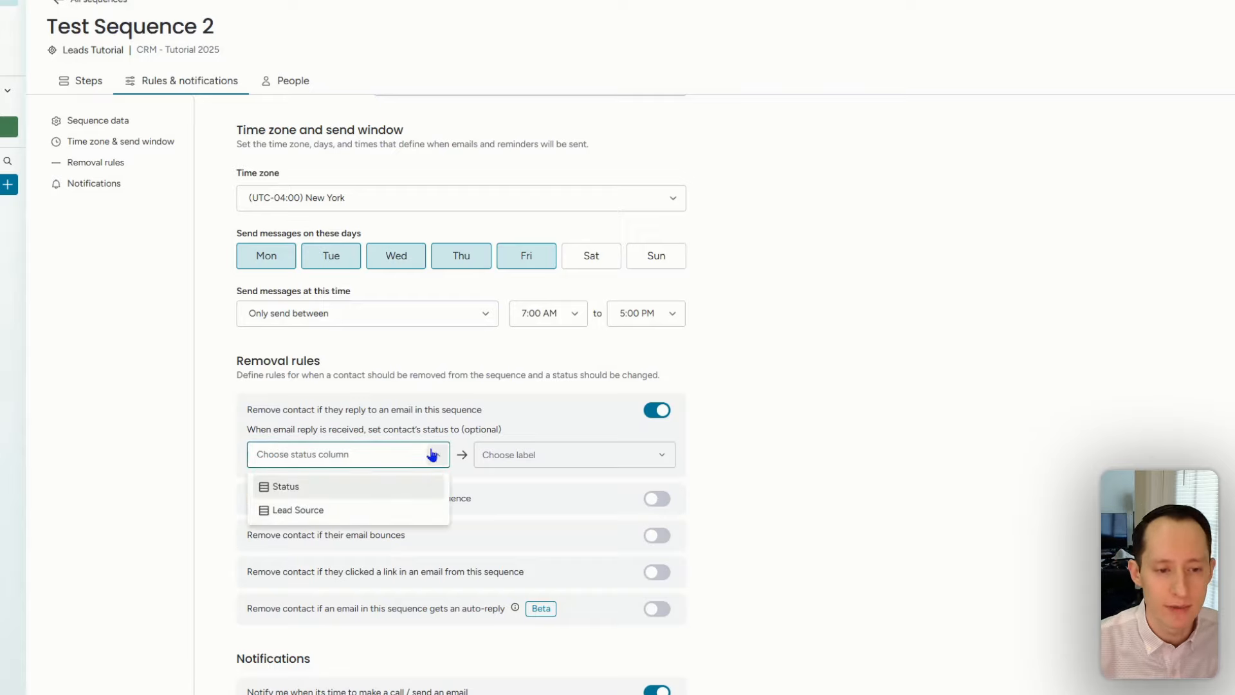
left_click(415, 489)
left_click(532, 457)
scroll(588, 528, "down", 2)
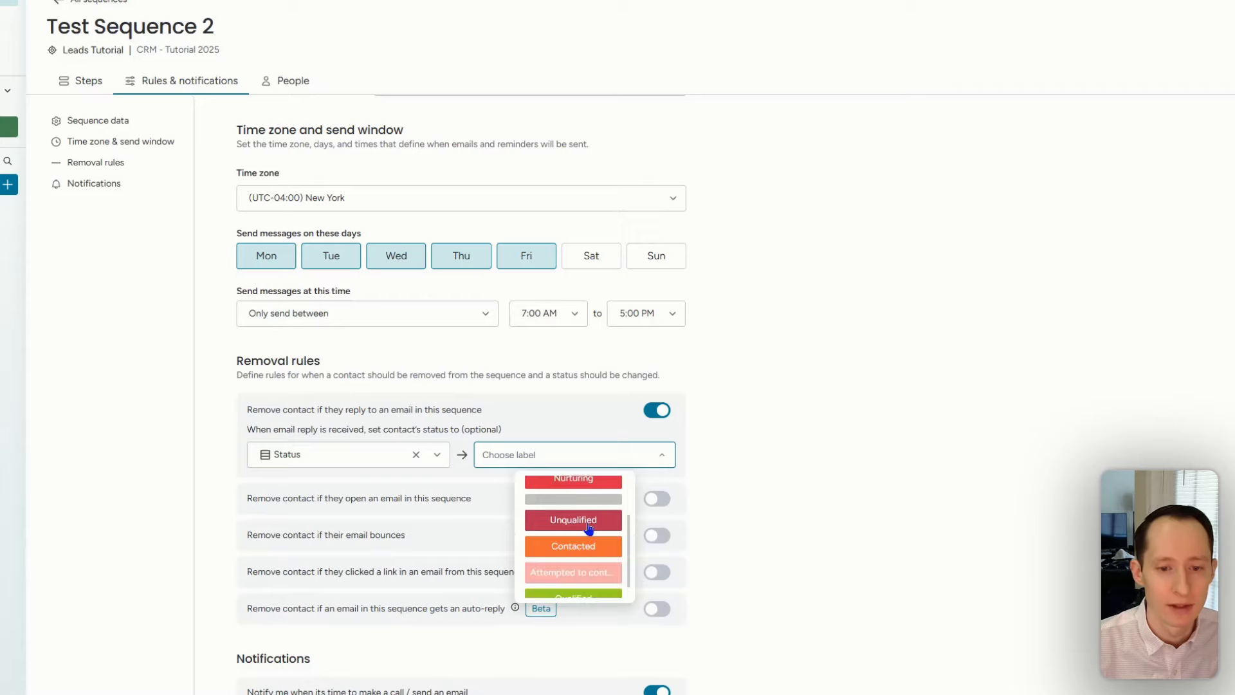
scroll(590, 528, "down", 1)
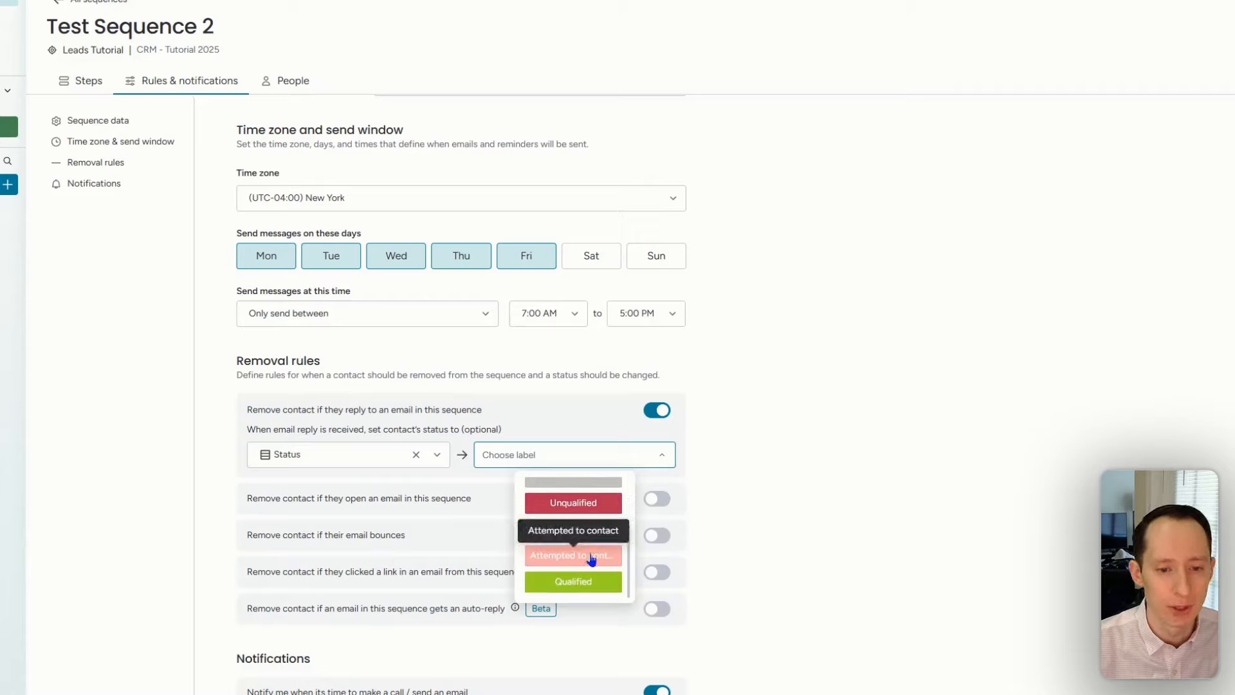
left_click(591, 558)
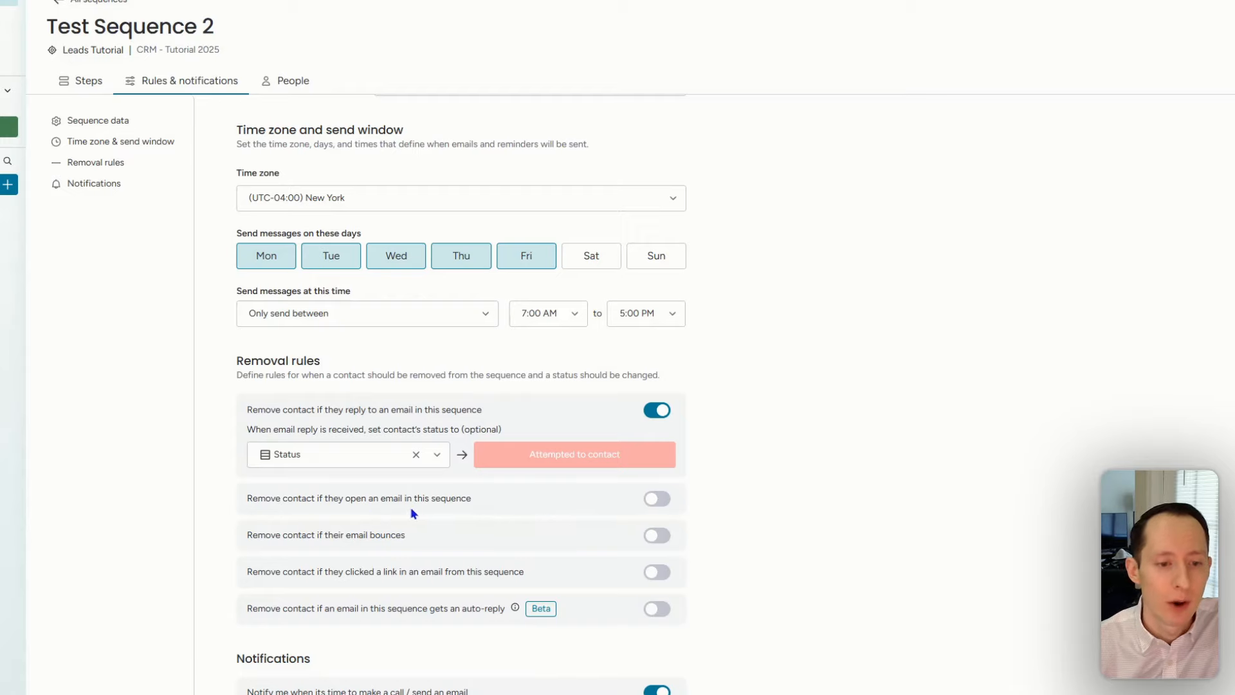
Step: Enable removing contacts who open an email, setting their Status column to "Nurturing"
left_click(656, 500)
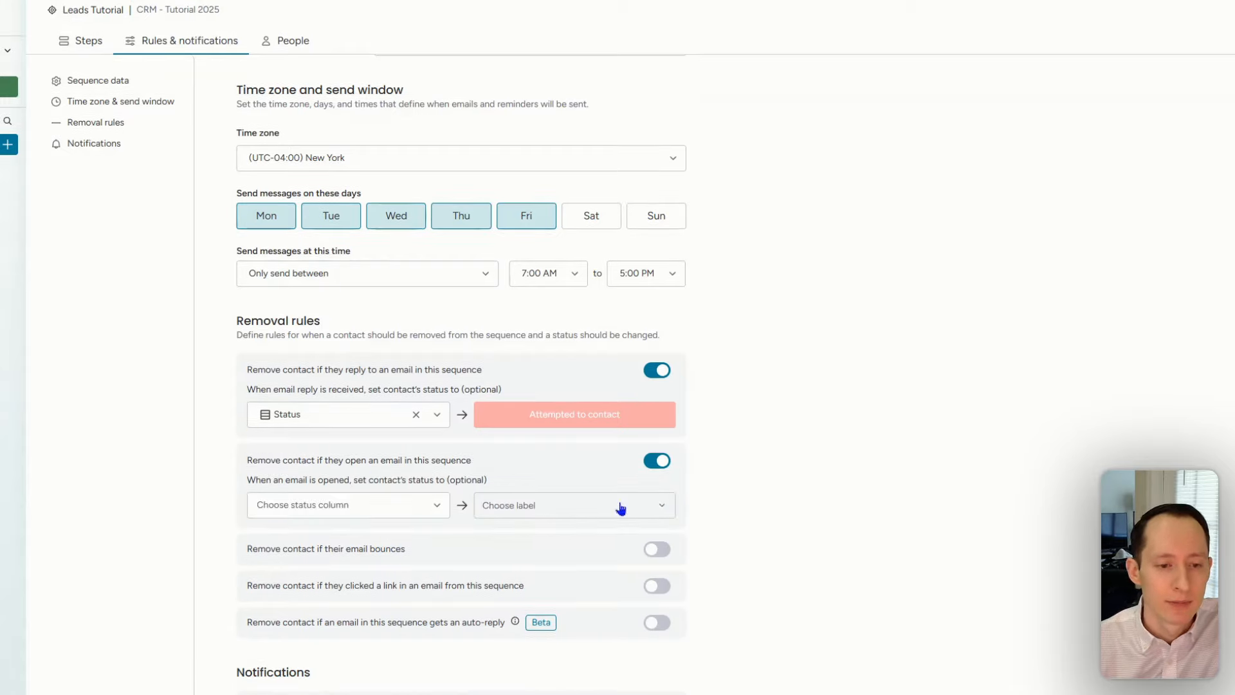
left_click(442, 515)
left_click(422, 541)
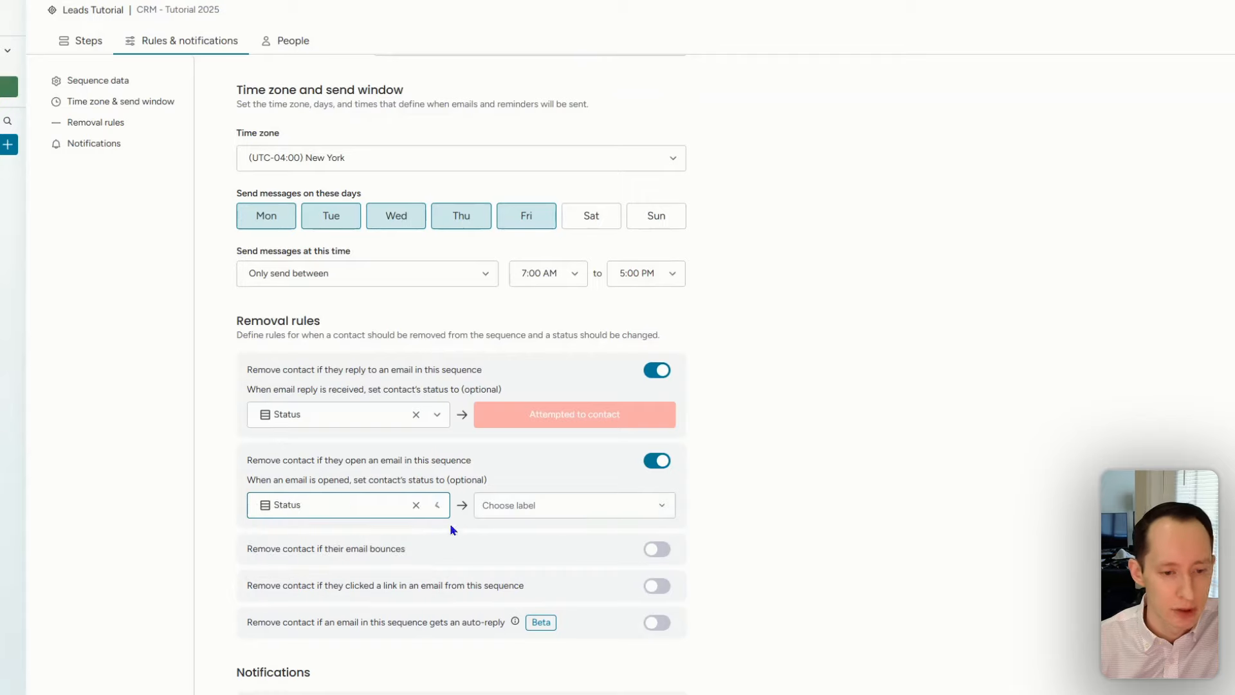
left_click(558, 511)
left_click(574, 589)
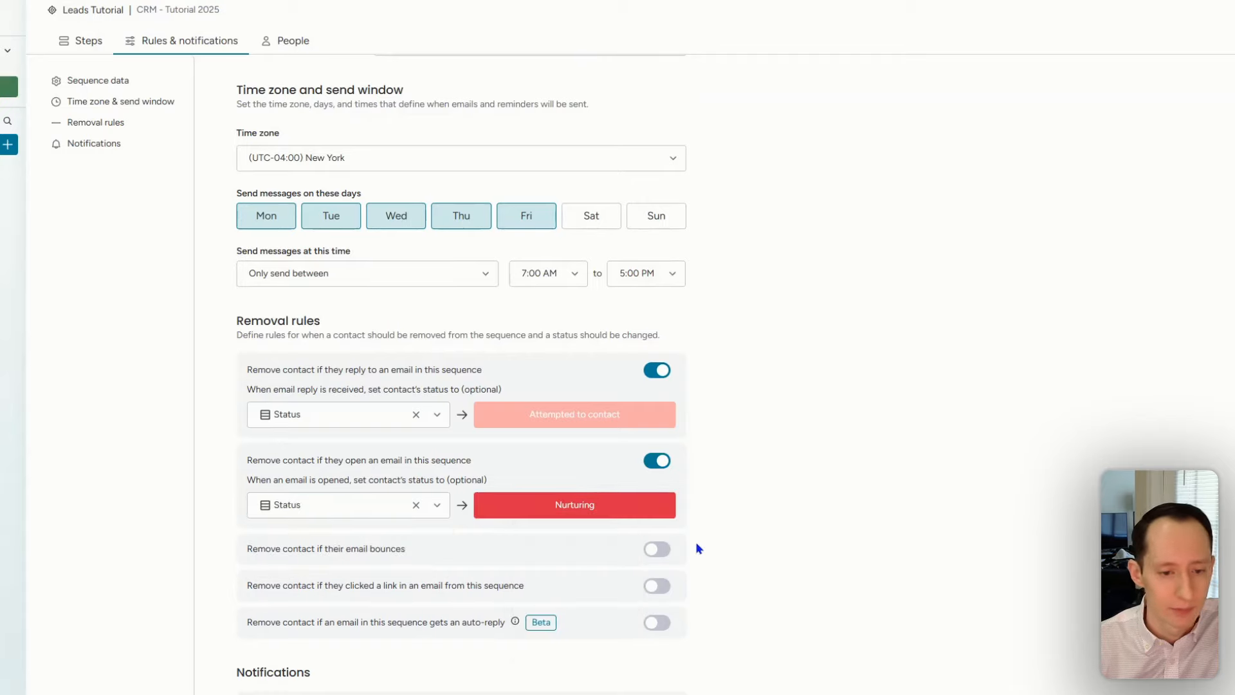
scroll(465, 557, "down", 1)
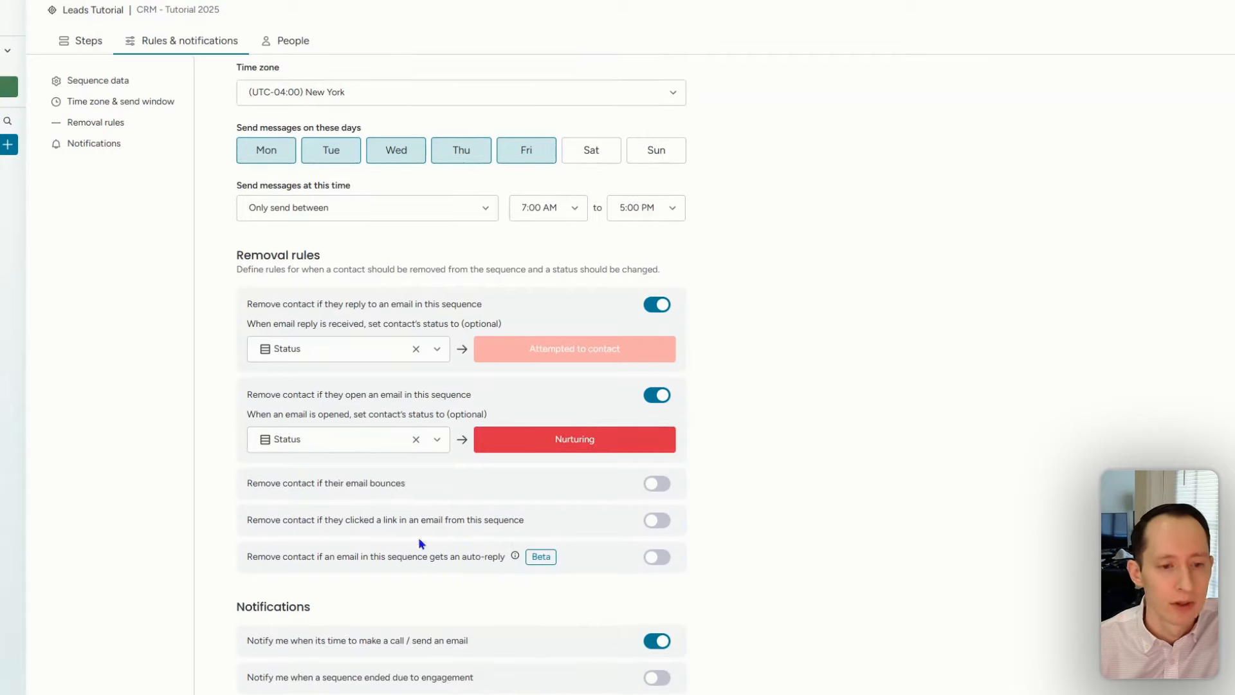
left_click(657, 483)
left_click(658, 486)
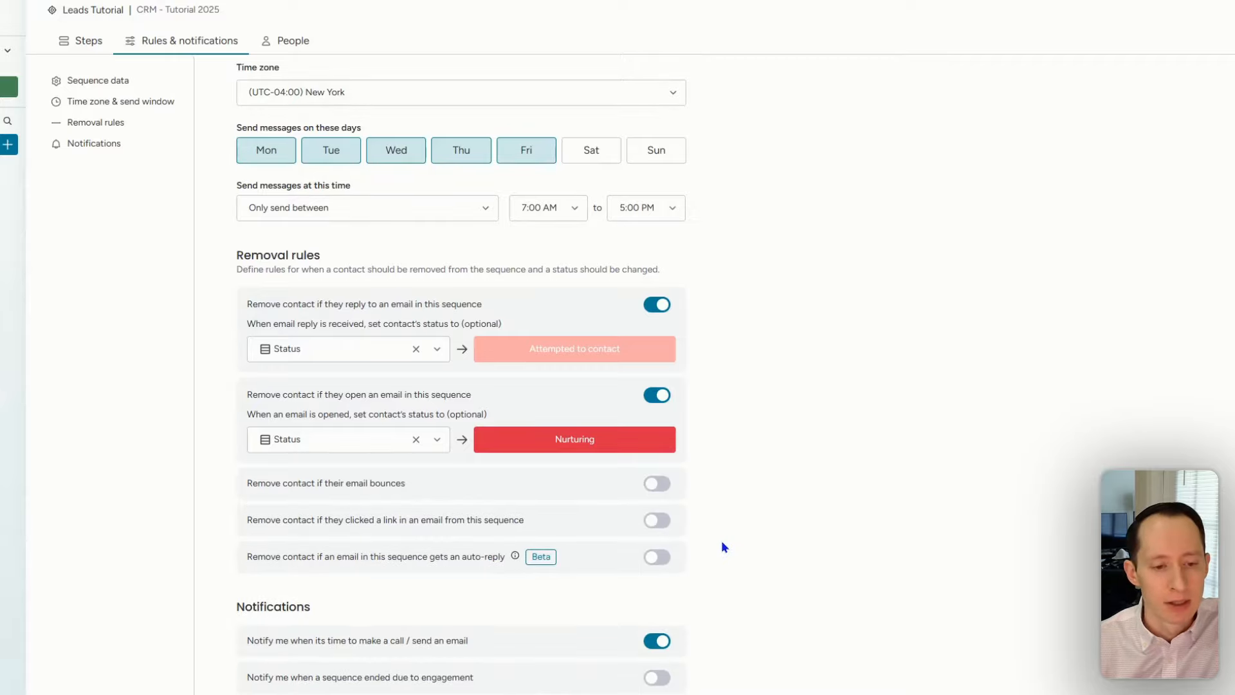
Step: Enable the notification for sequences ended due to engagement and set Owner as the notification recipient's people column
scroll(723, 546, "down", 1)
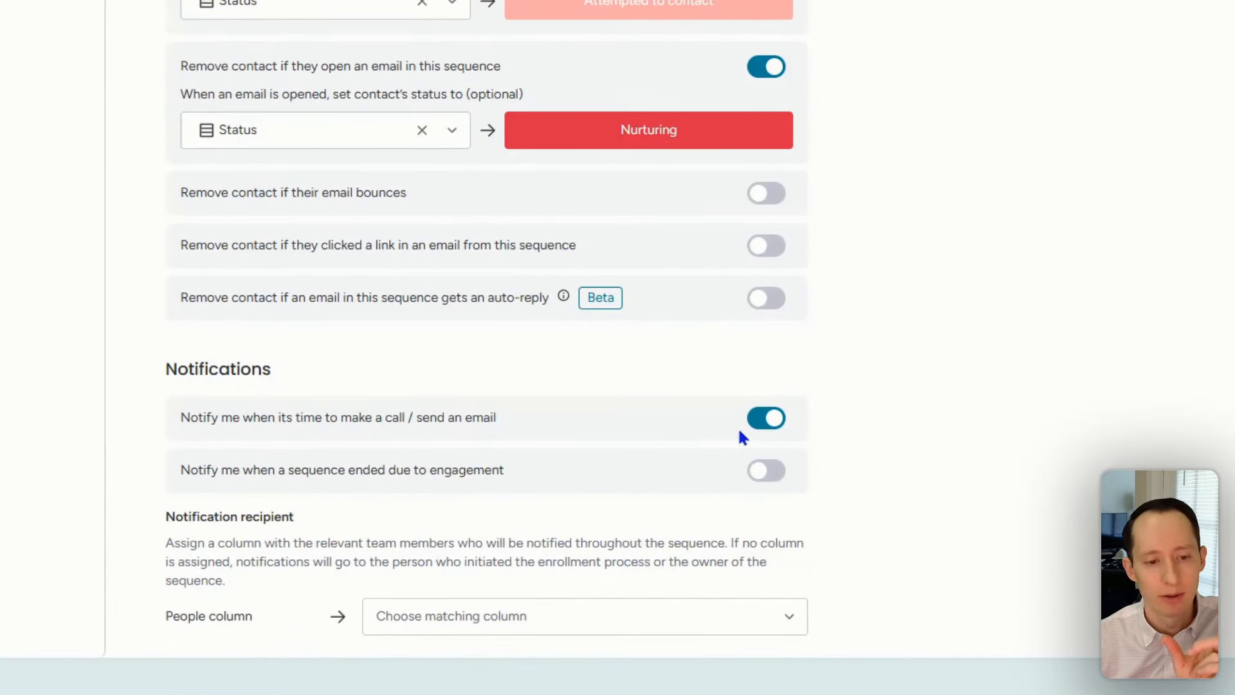
left_click(772, 470)
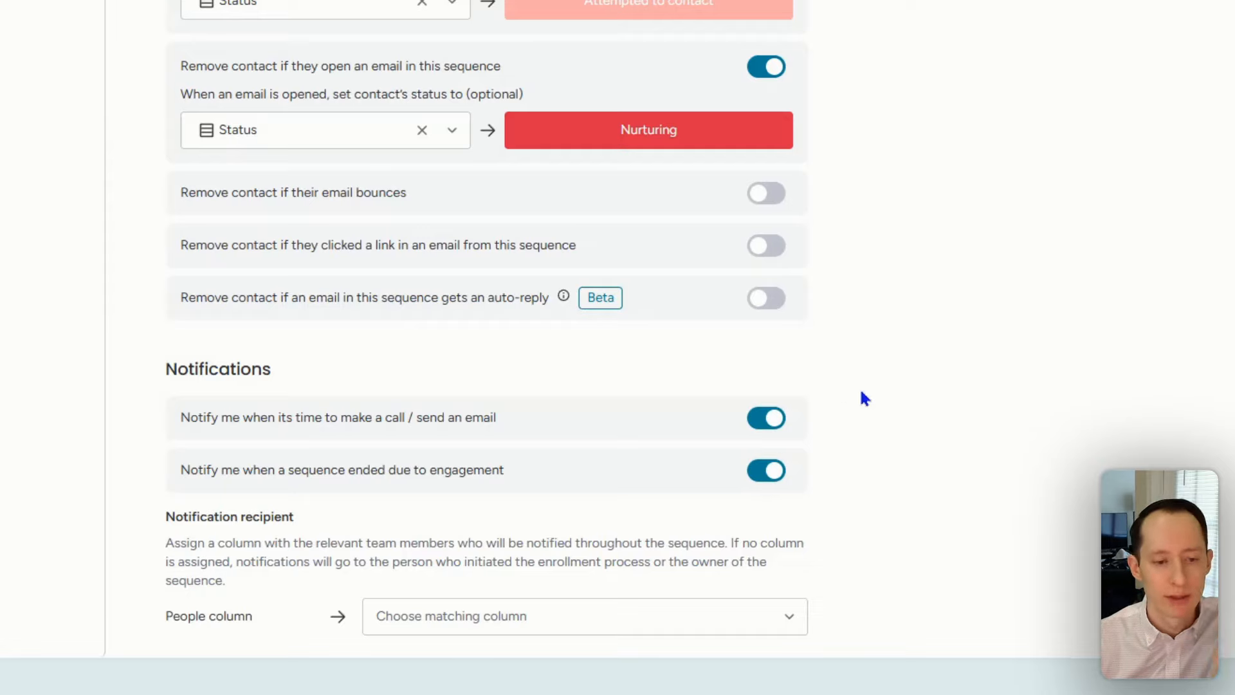
left_click(792, 608)
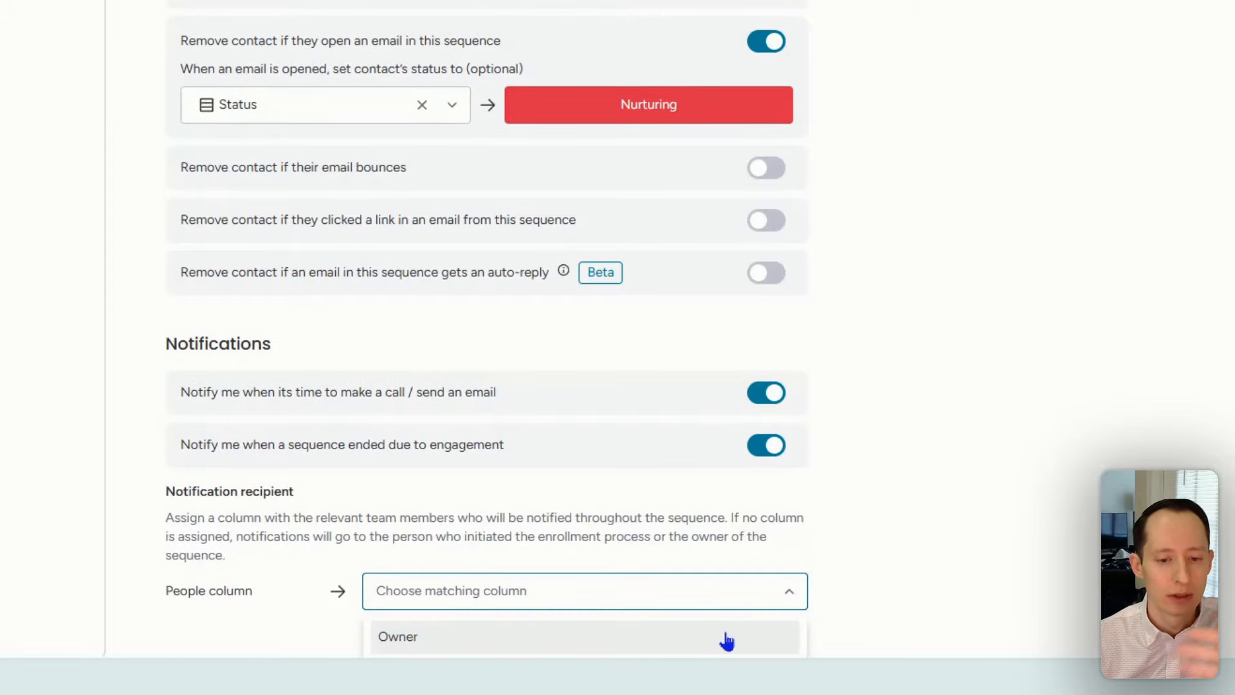
left_click(727, 639)
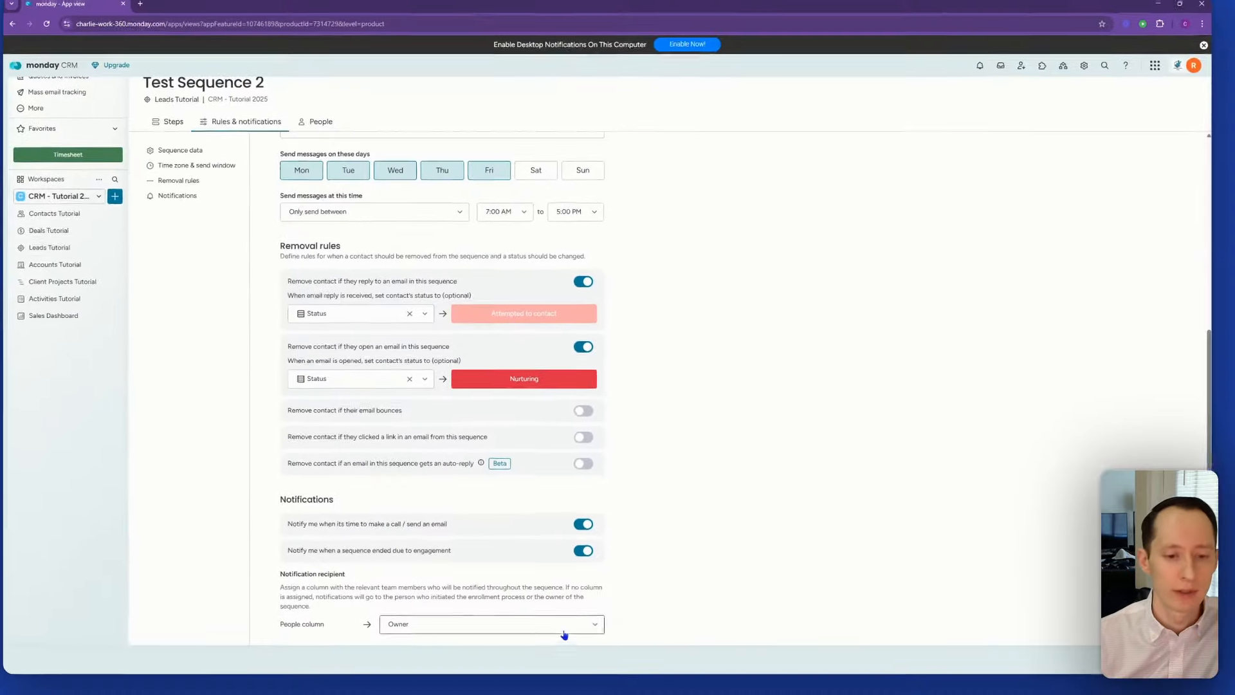
Step: Activate Test Sequence 2 in its rules and save the sequence
scroll(367, 450, "up", 4)
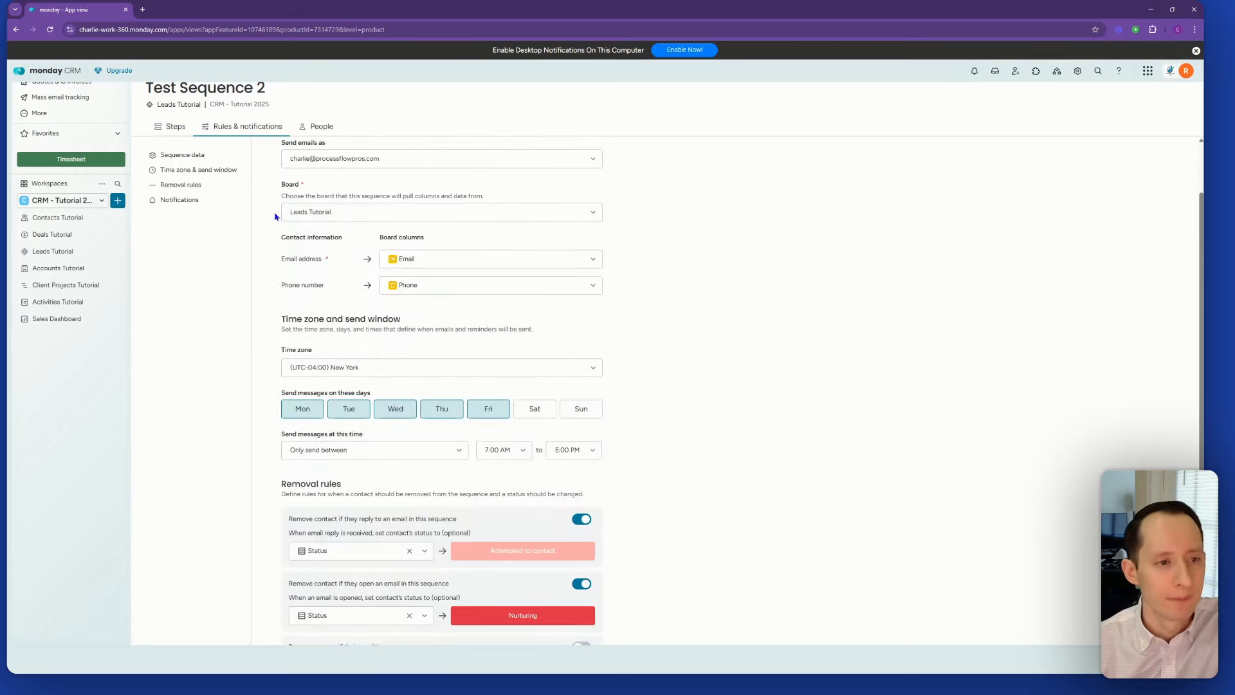
left_click(182, 185)
left_click(181, 156)
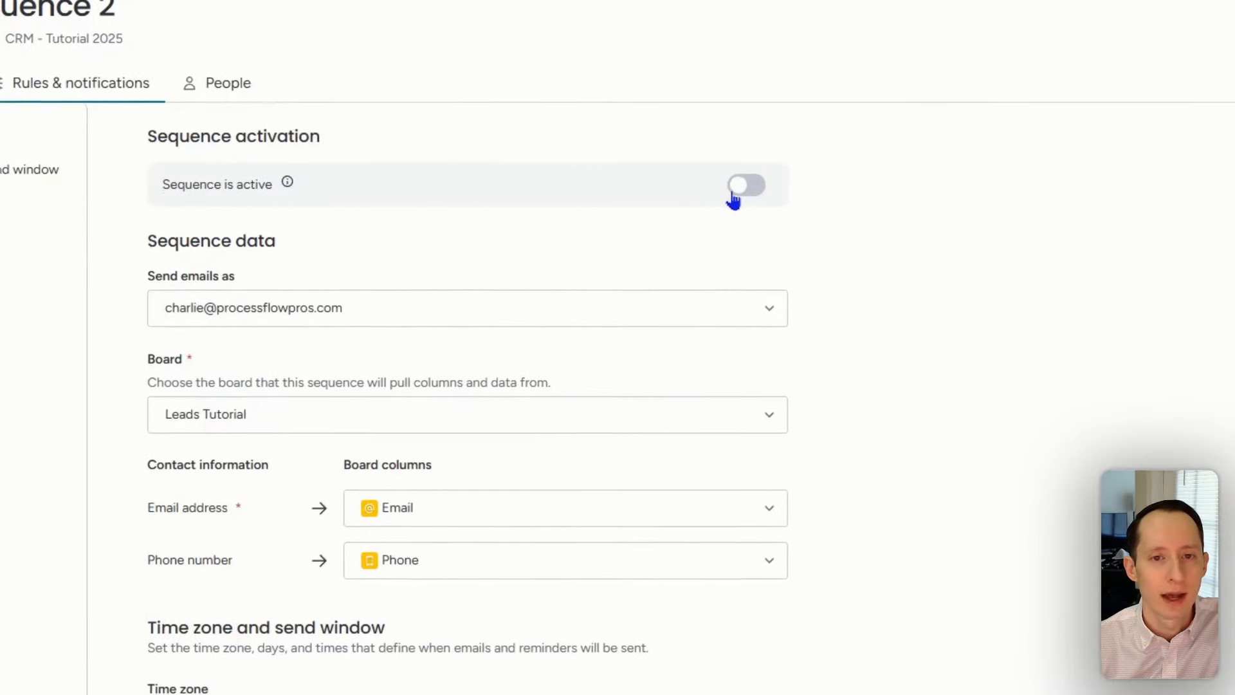
left_click(747, 186)
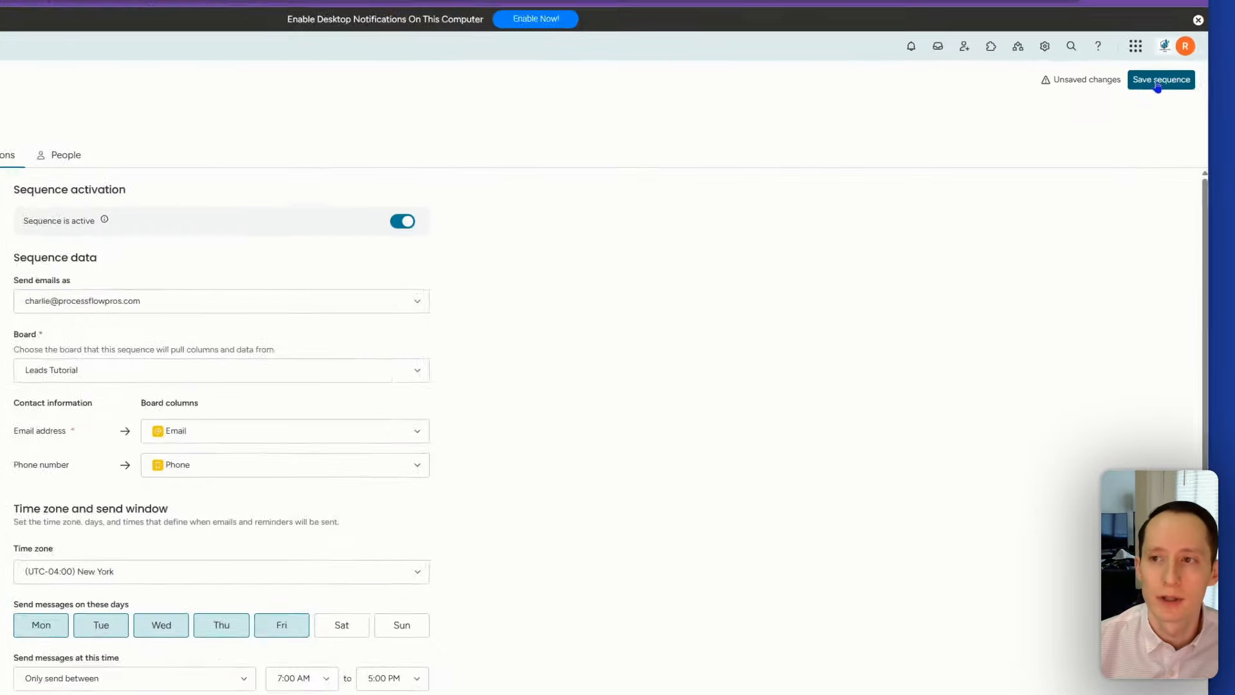
left_click(1158, 82)
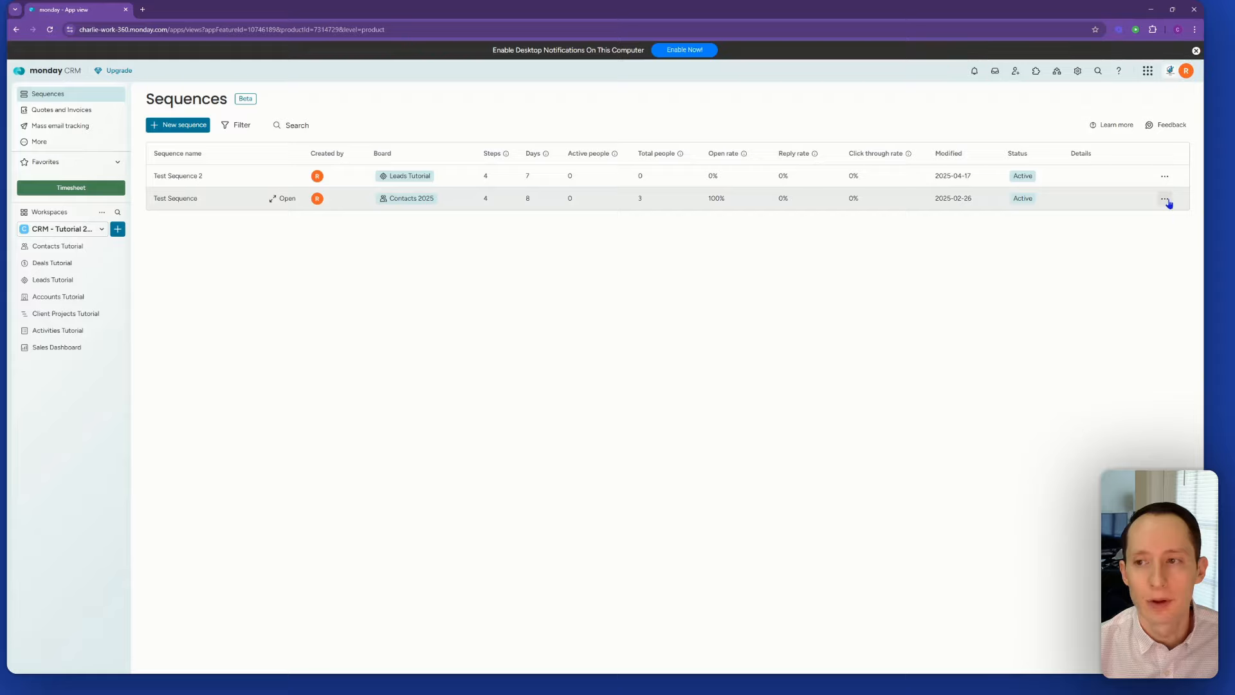
Step: View Test Sequence 2 from the sequences list and start selecting people for it from its connected board
left_click(1165, 176)
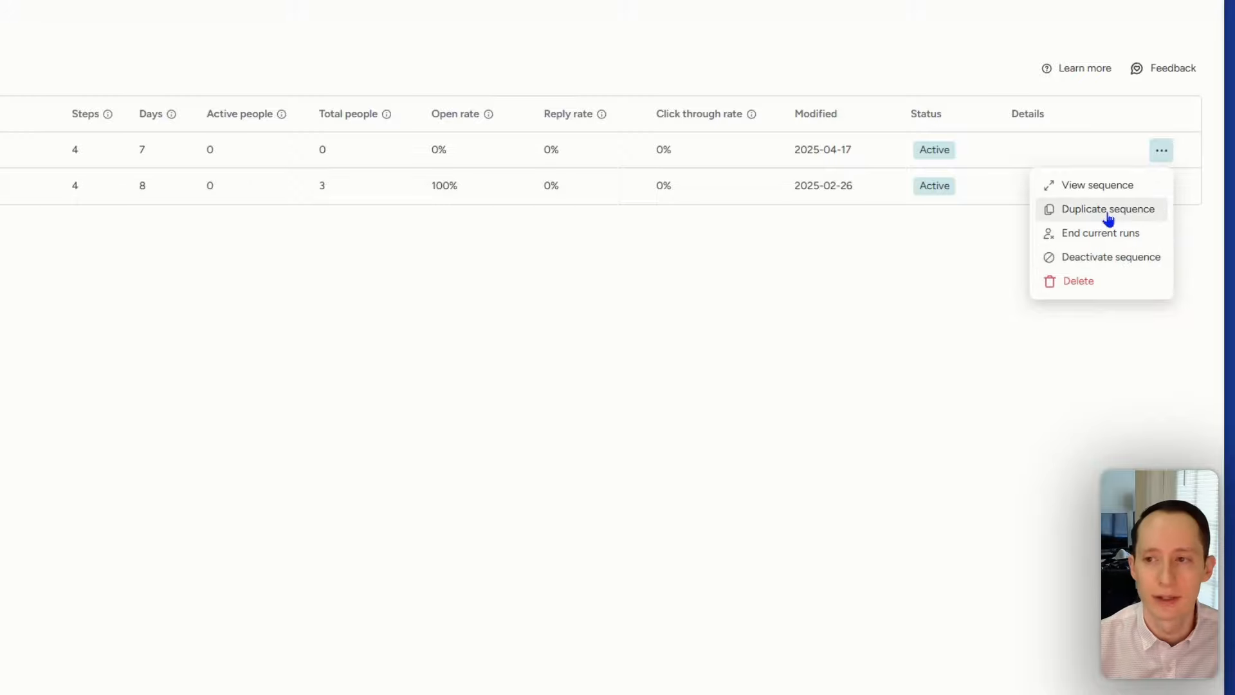
left_click(1100, 185)
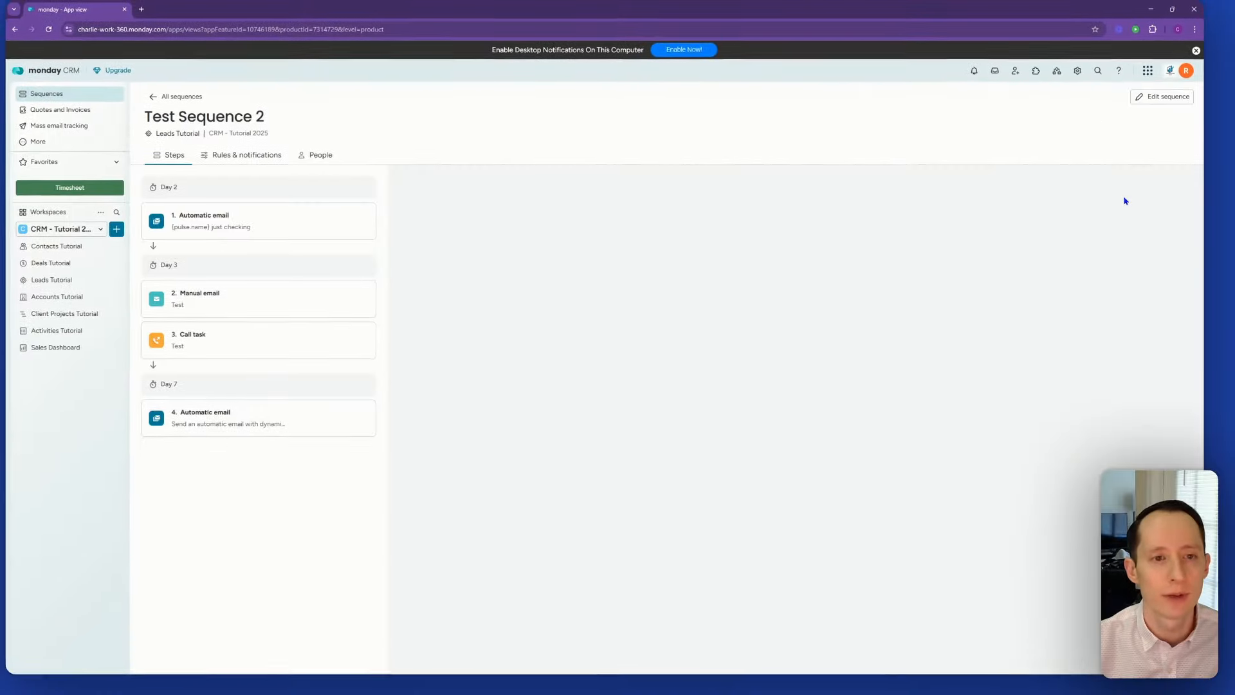
left_click(317, 156)
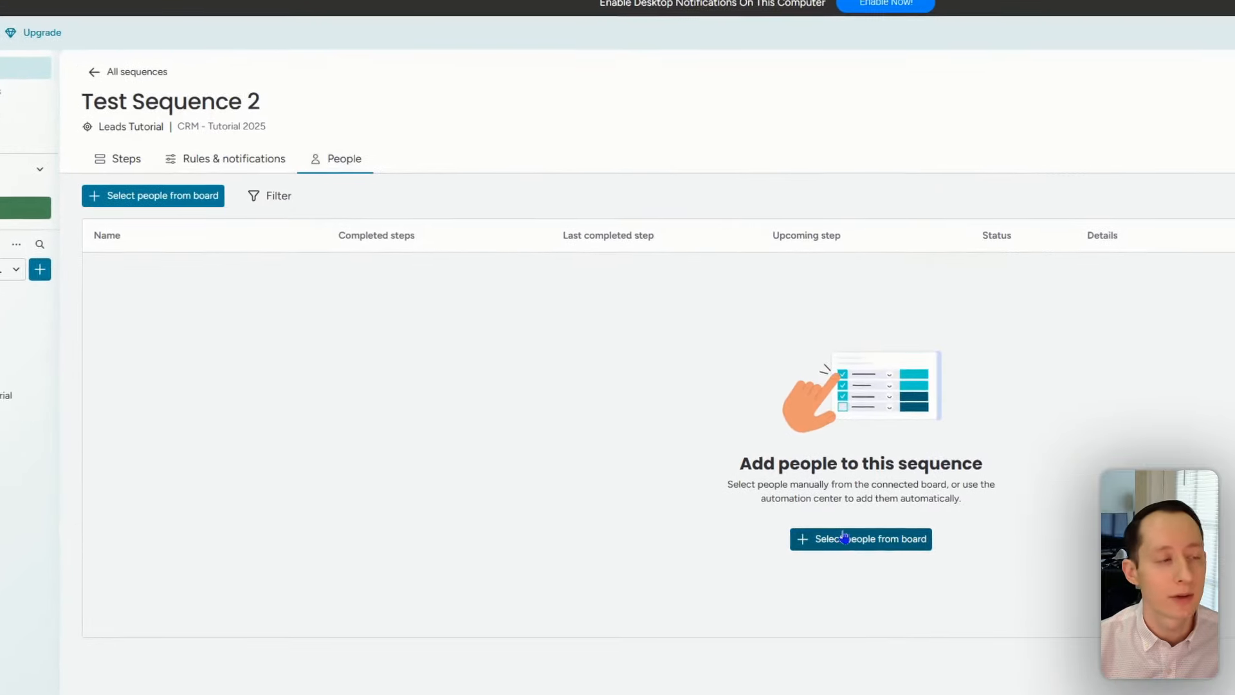
left_click(845, 542)
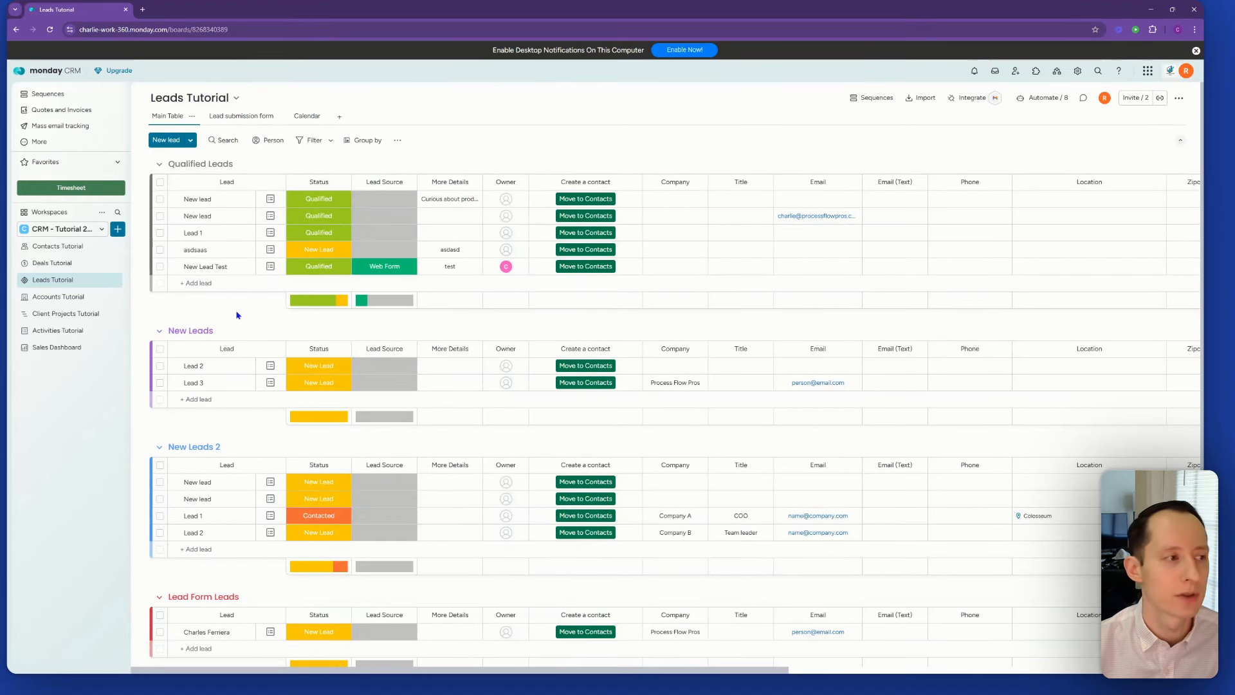
Step: Add the second "New lead" in the Qualified Leads group, the one with an email address, to Test Sequence 2
left_click(160, 216)
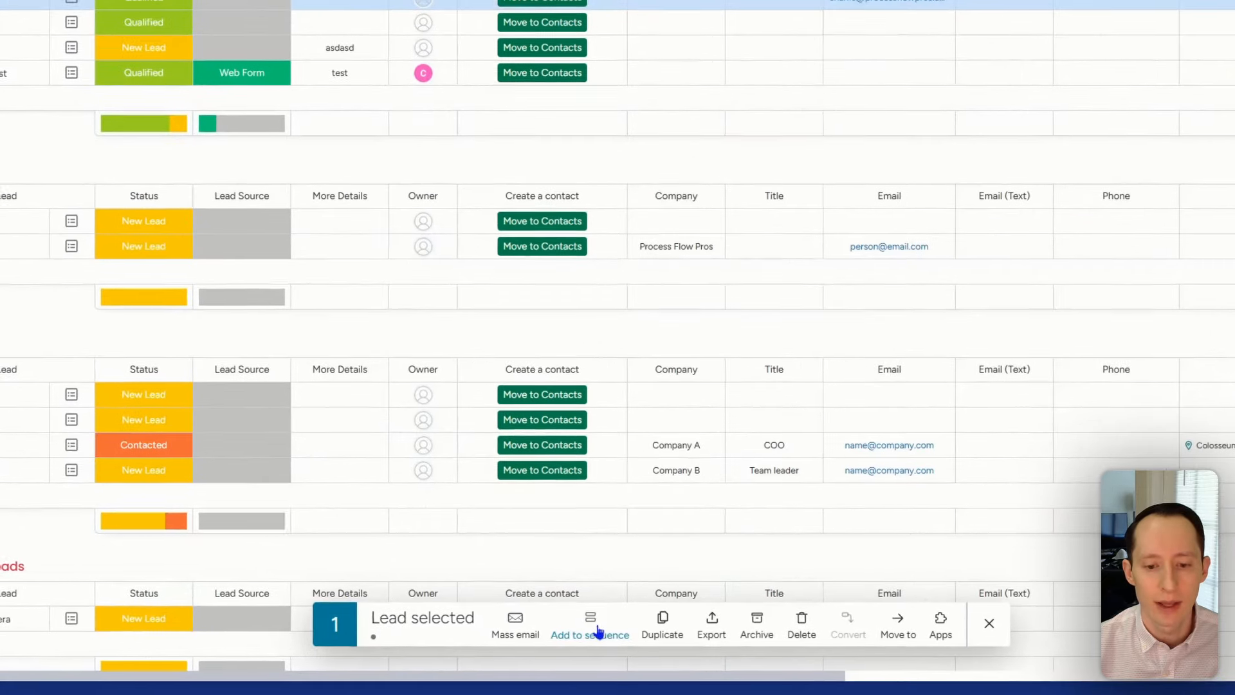
left_click(621, 636)
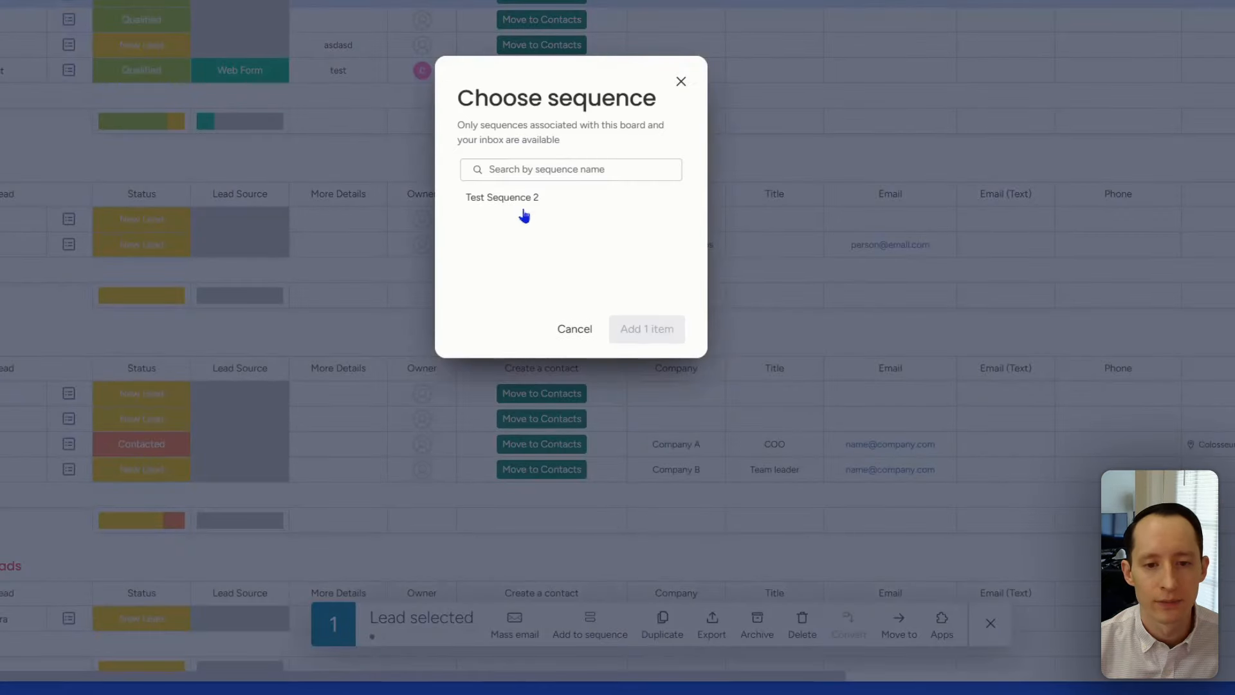
left_click(524, 203)
left_click(662, 330)
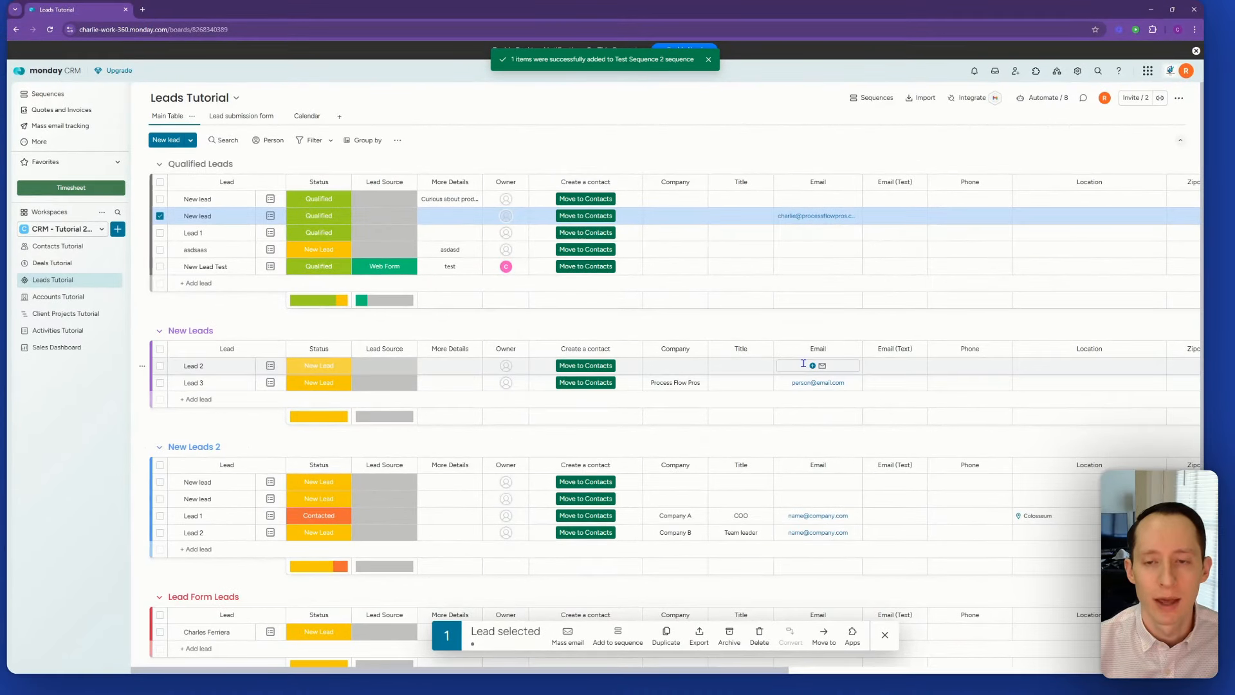
Step: Check the people enrolled in Test Sequence 2 and go to the enrolled lead's item on its board
left_click(52, 100)
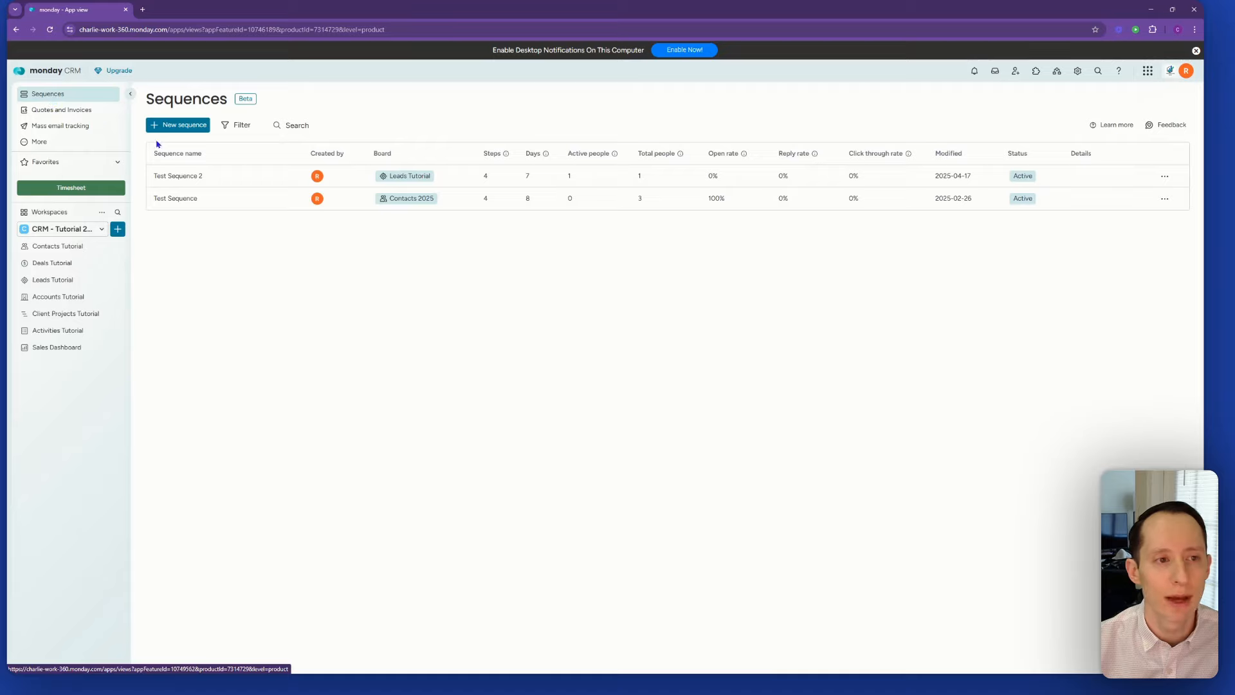
left_click(220, 181)
left_click(321, 156)
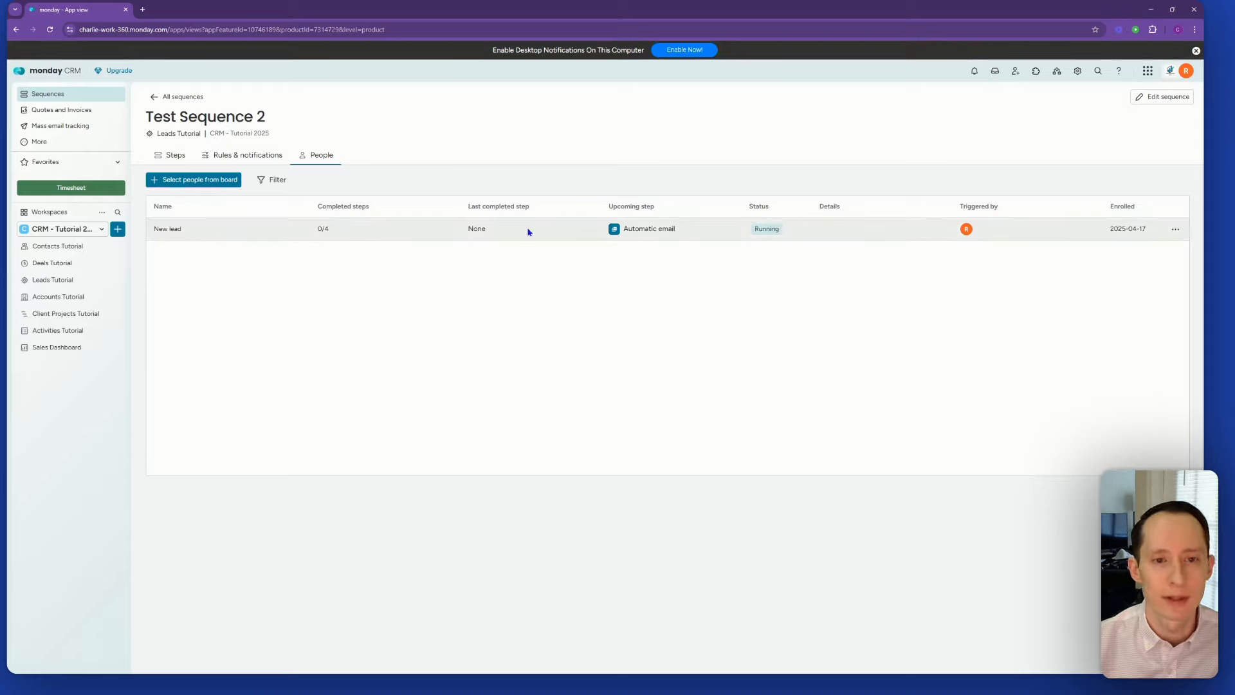
left_click(1174, 231)
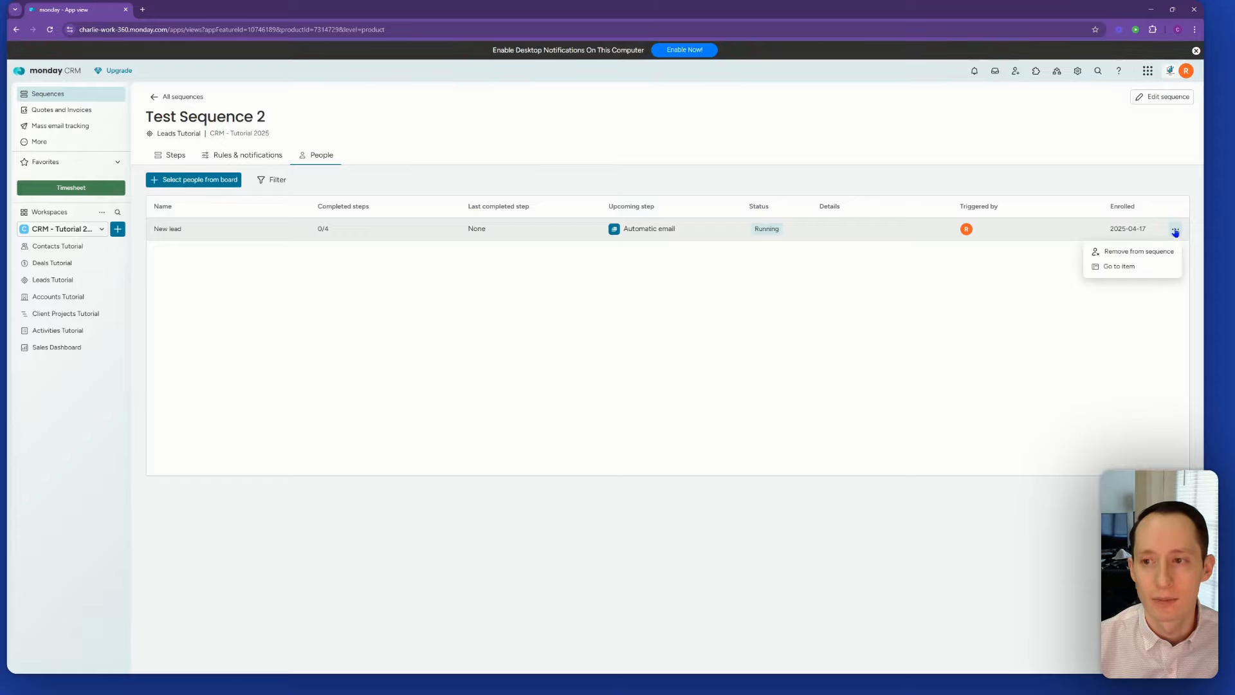
left_click(1152, 267)
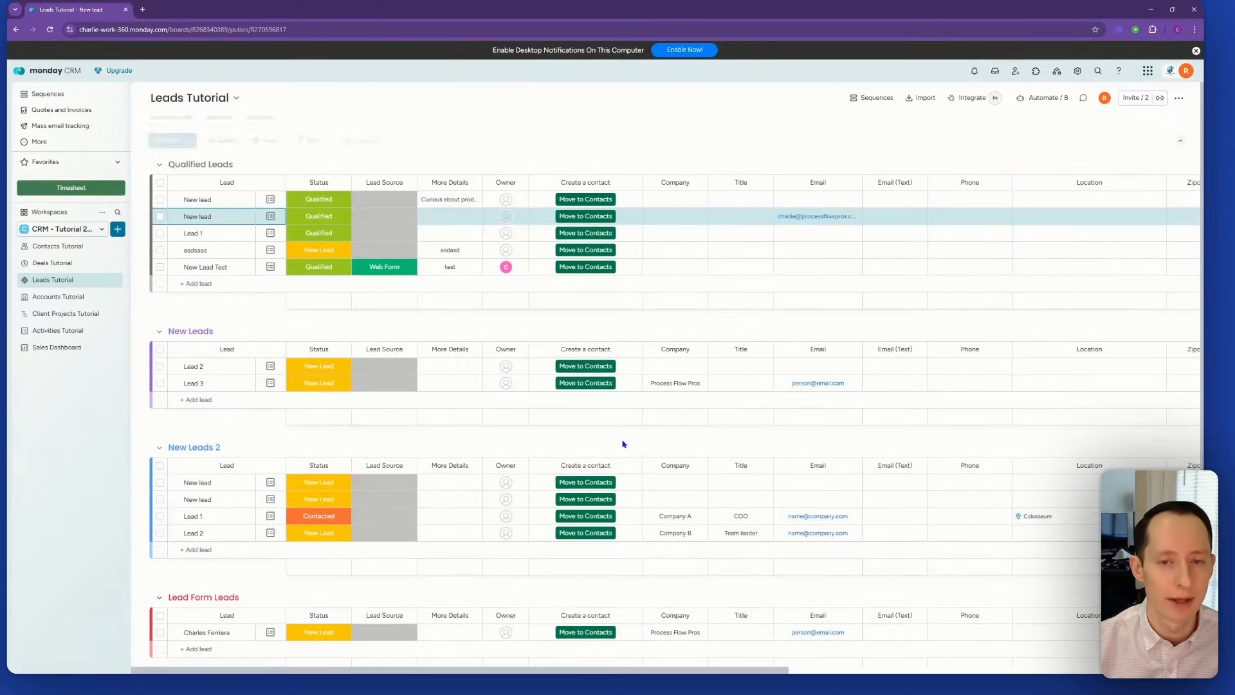